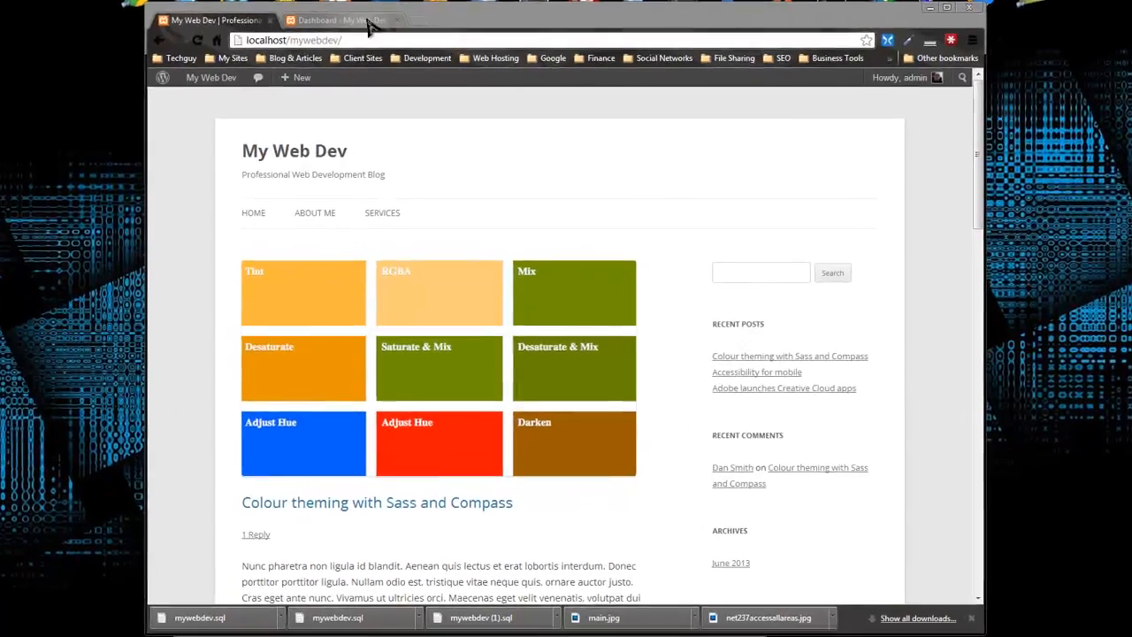
# Open the site's installed plugins list from the Dashboard and search it for "contact form"
pyautogui.click(349, 52)
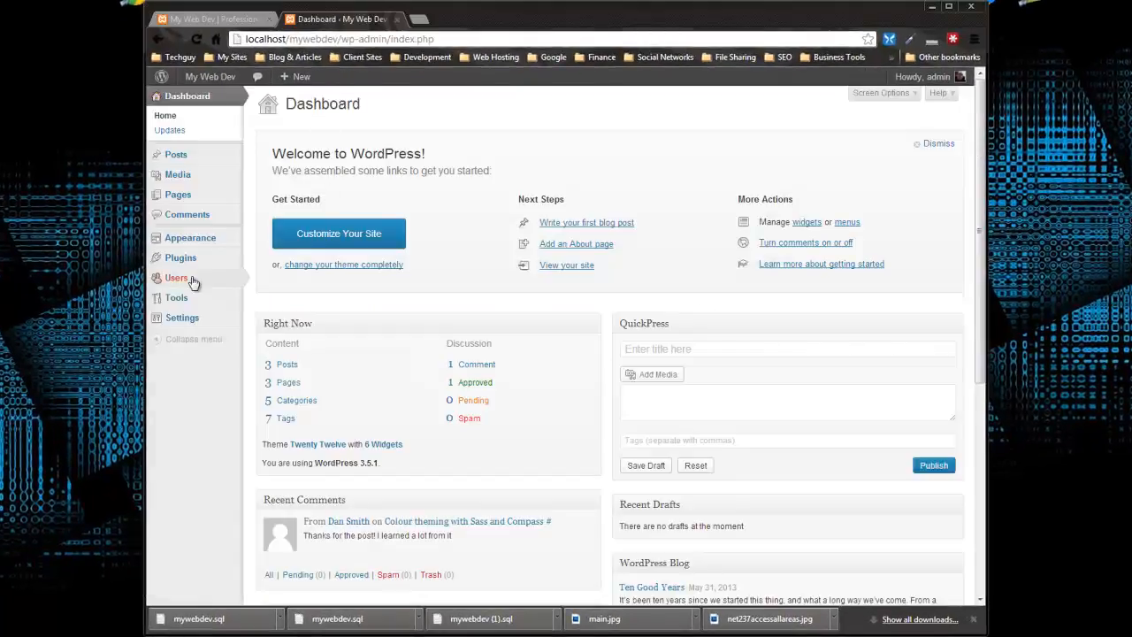
pyautogui.moveTo(174, 263)
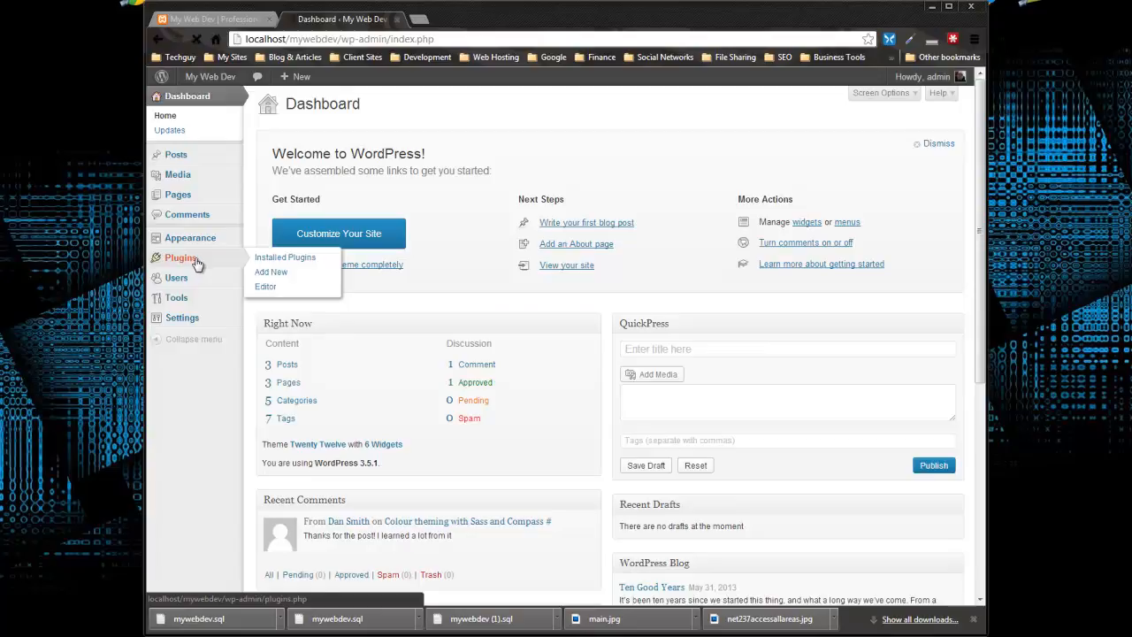
pyautogui.click(234, 258)
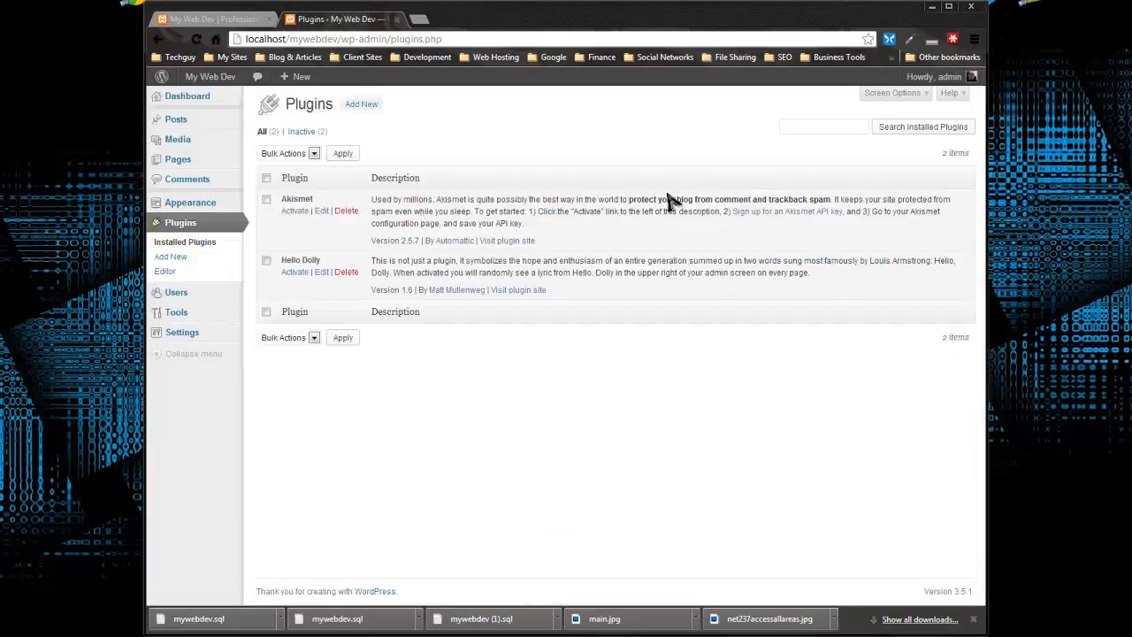
pyautogui.click(819, 125)
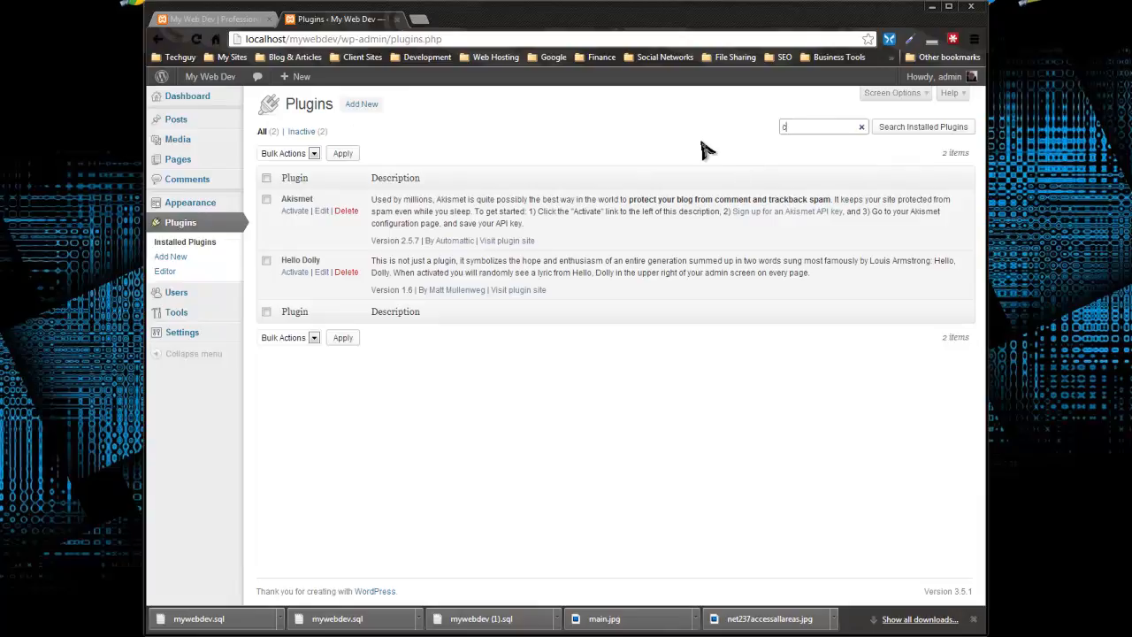
pyautogui.write('contact form')
pyautogui.press('Return')
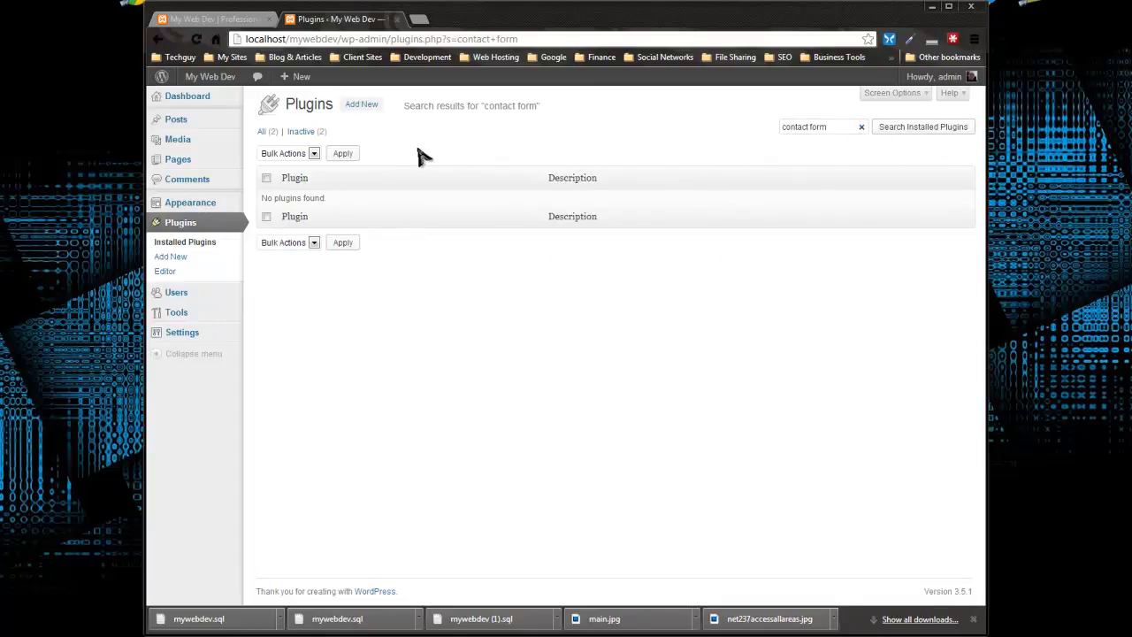
# Search the plugin directory for new plugins matching "contact form manager"
pyautogui.click(355, 106)
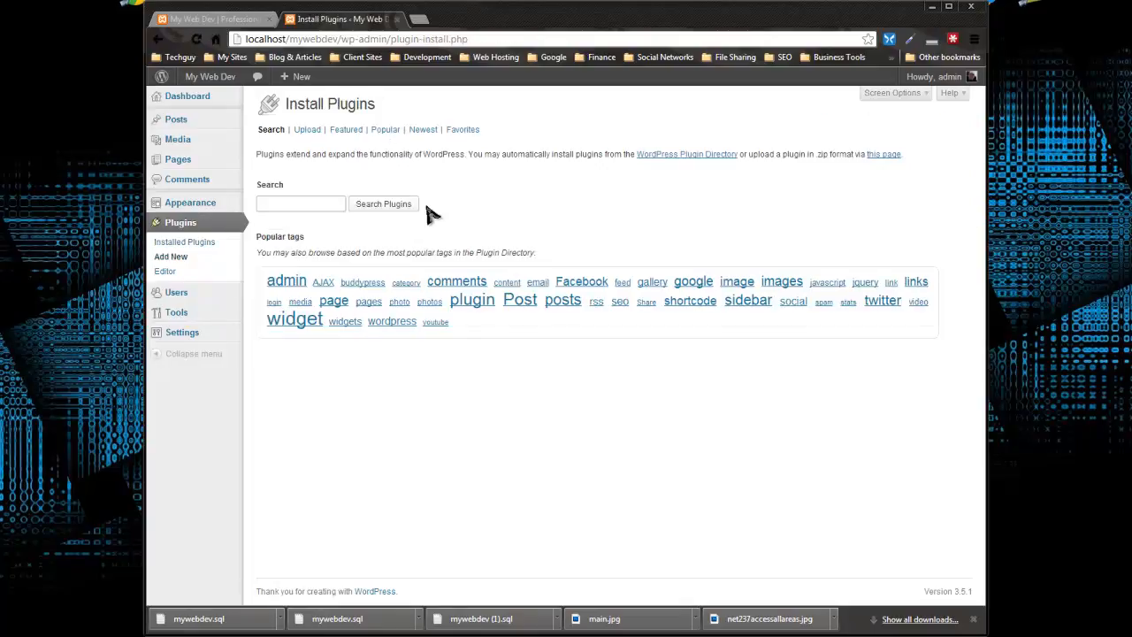
pyautogui.click(304, 205)
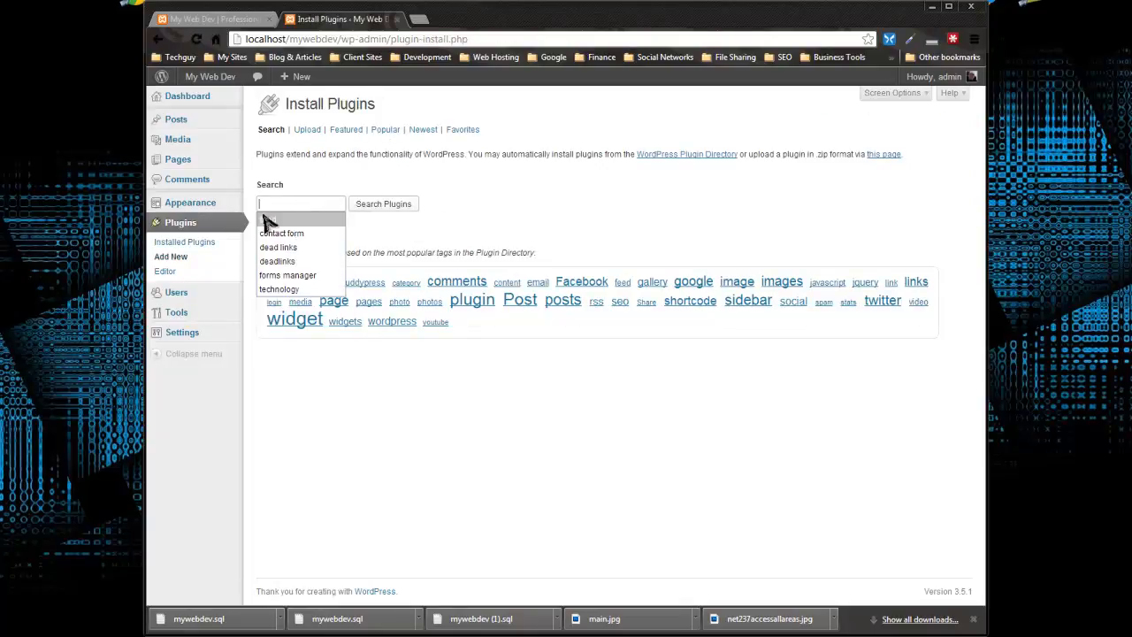
pyautogui.write('contact form mangaer')
pyautogui.press('BackSpace')
pyautogui.press('BackSpace')
pyautogui.press('BackSpace')
pyautogui.press('BackSpace')
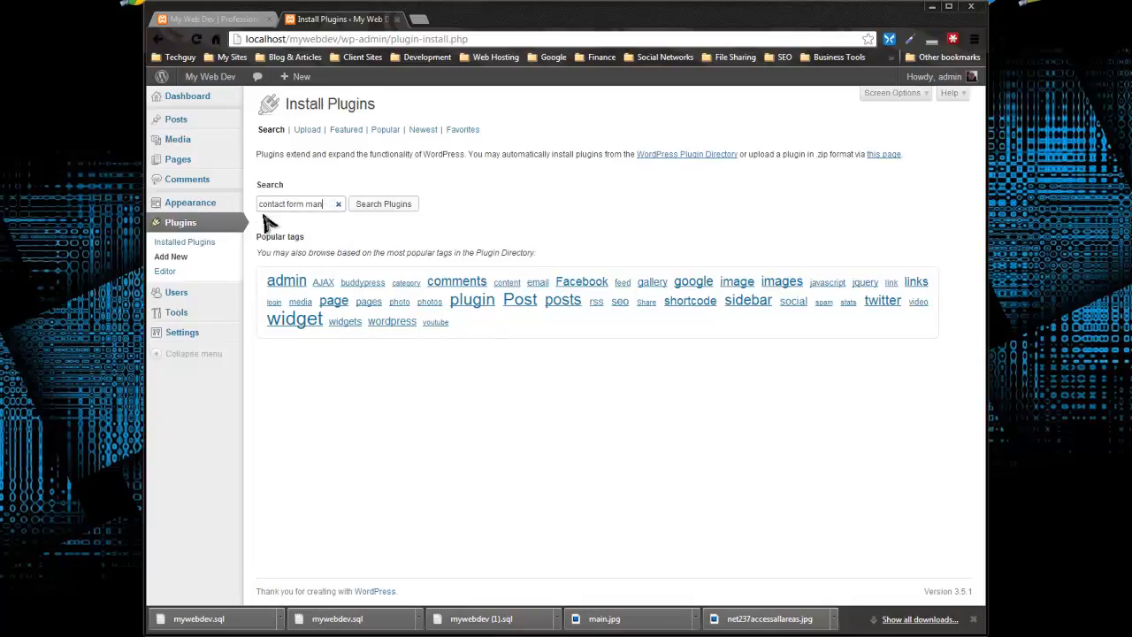
pyautogui.write('ager')
pyautogui.click(377, 212)
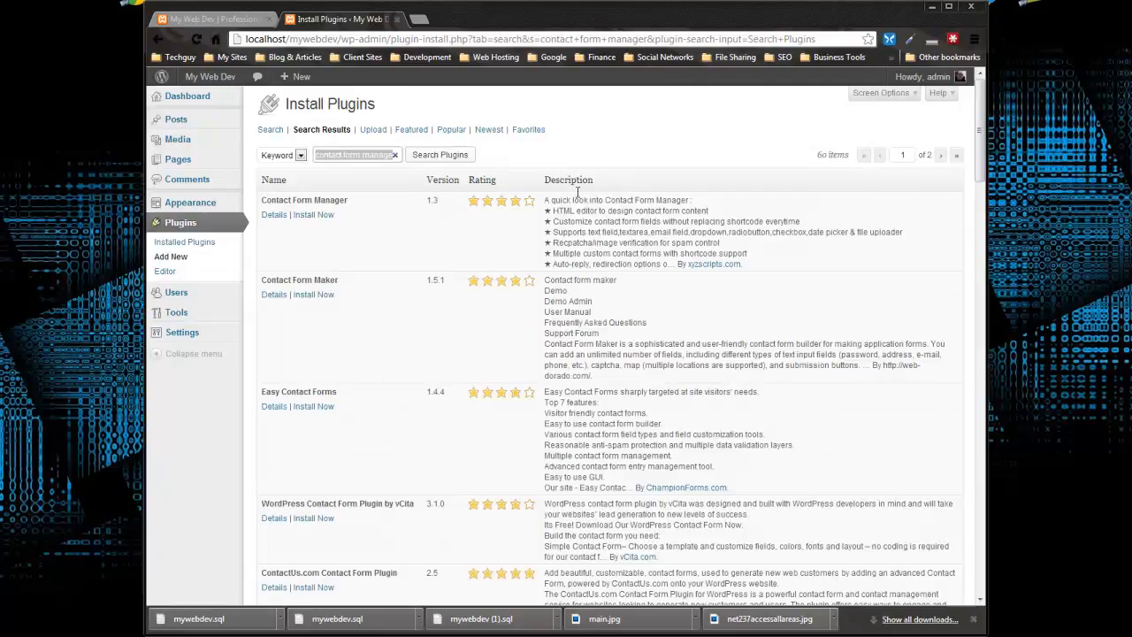
# Find Contact Form 7 version 3.4.1 in the plugin search results, install it and activate it
pyautogui.scroll(-10, 306, 260)
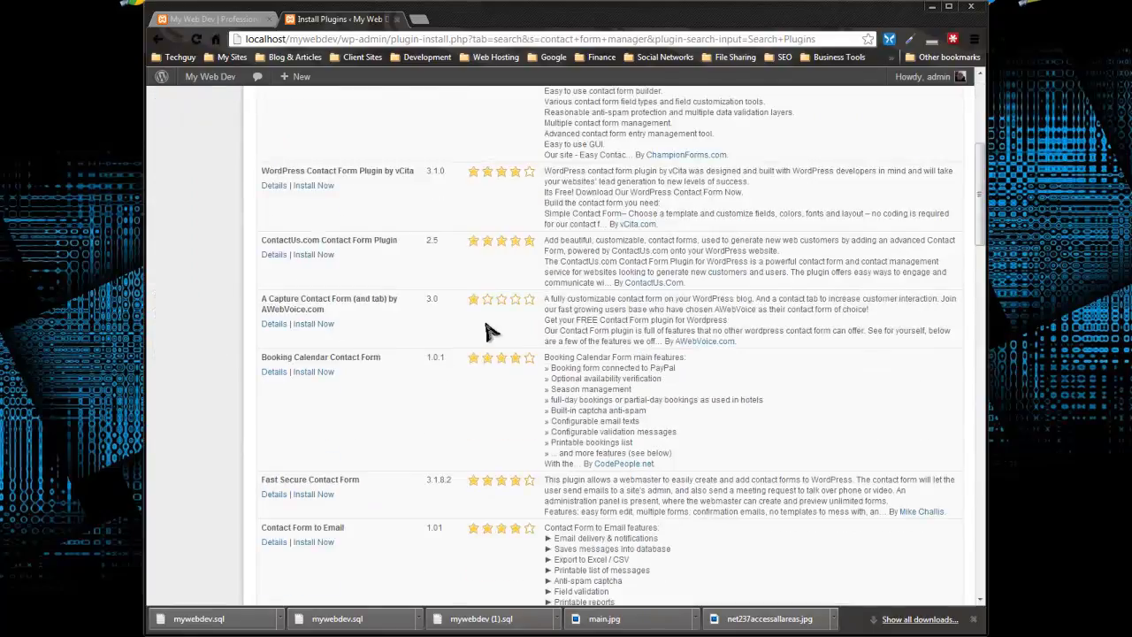
pyautogui.scroll(-6, 484, 324)
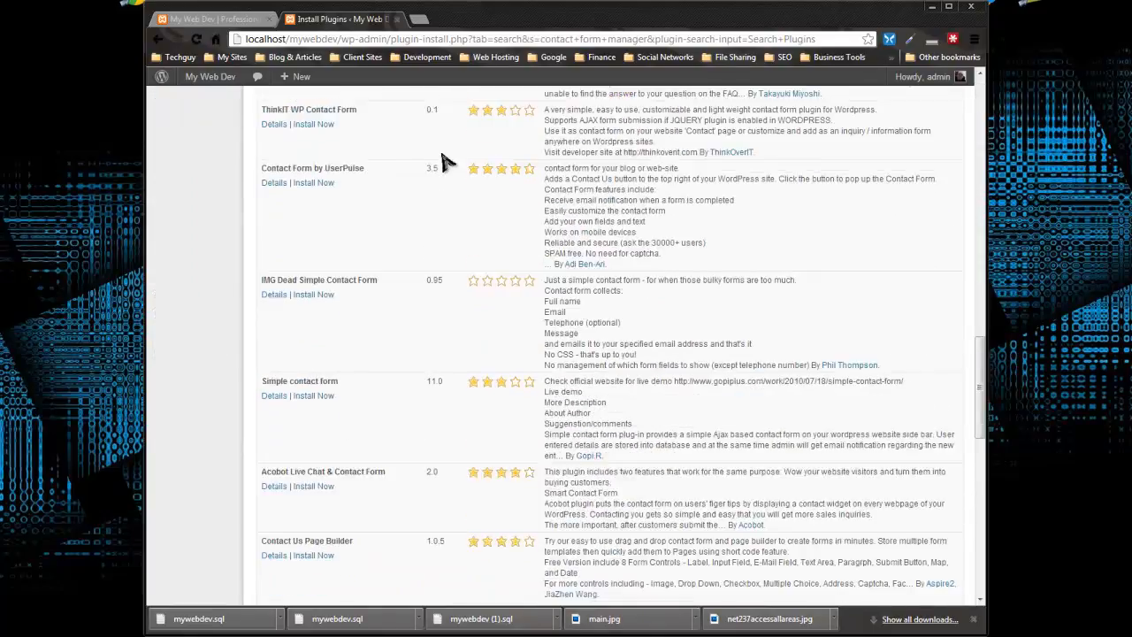
pyautogui.scroll(2, 442, 156)
pyautogui.scroll(1, 442, 159)
pyautogui.scroll(-1, 443, 159)
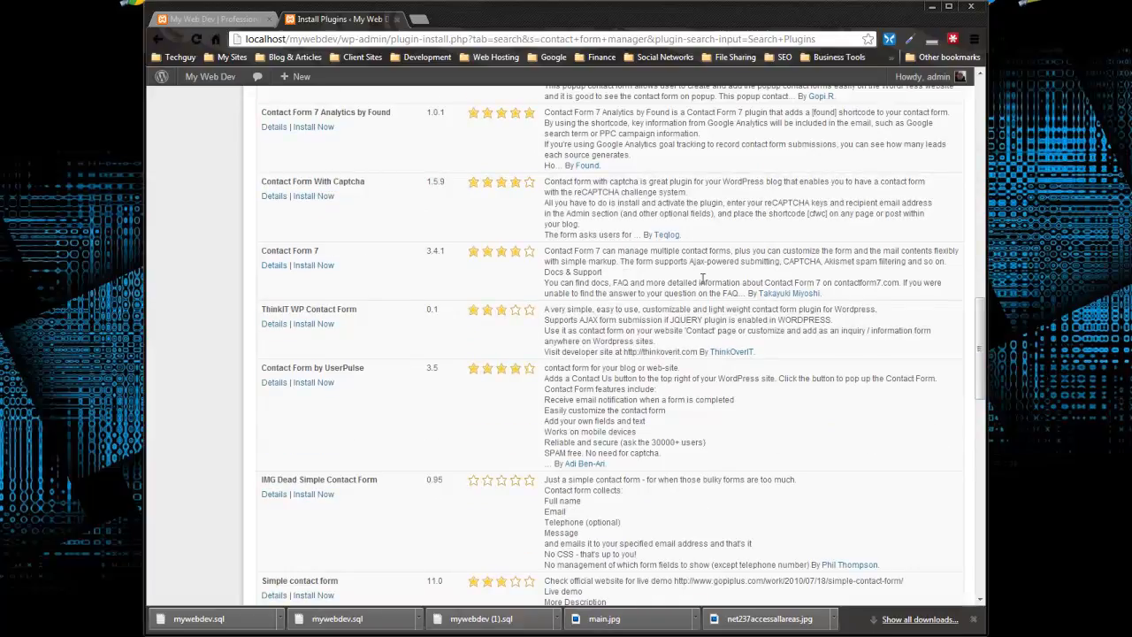
pyautogui.click(313, 267)
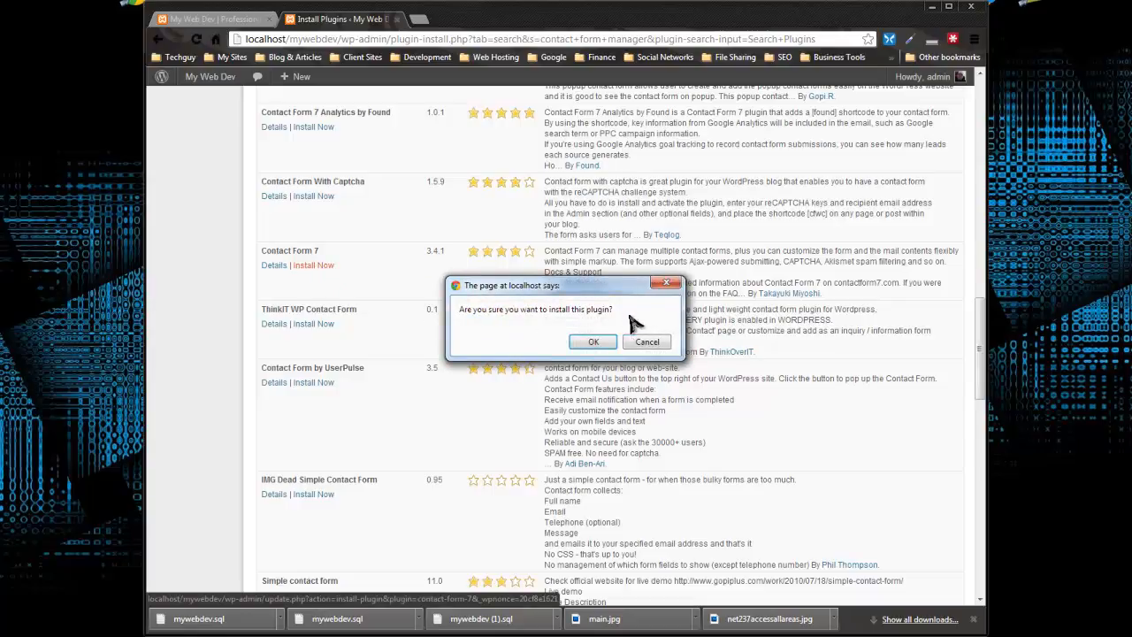
pyautogui.click(593, 343)
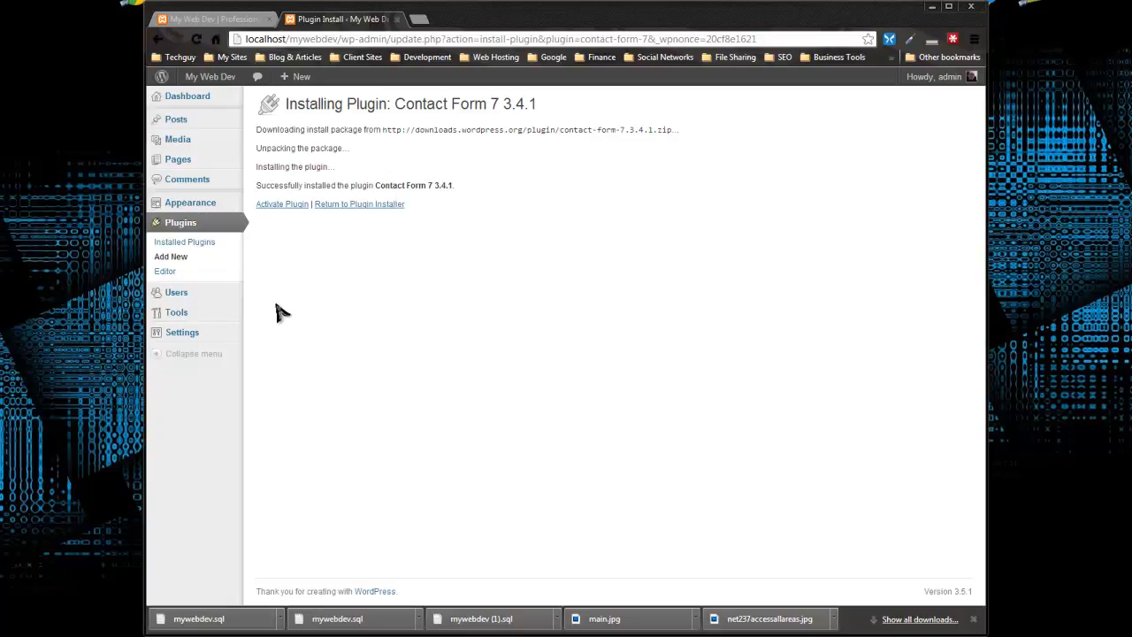
pyautogui.click(292, 205)
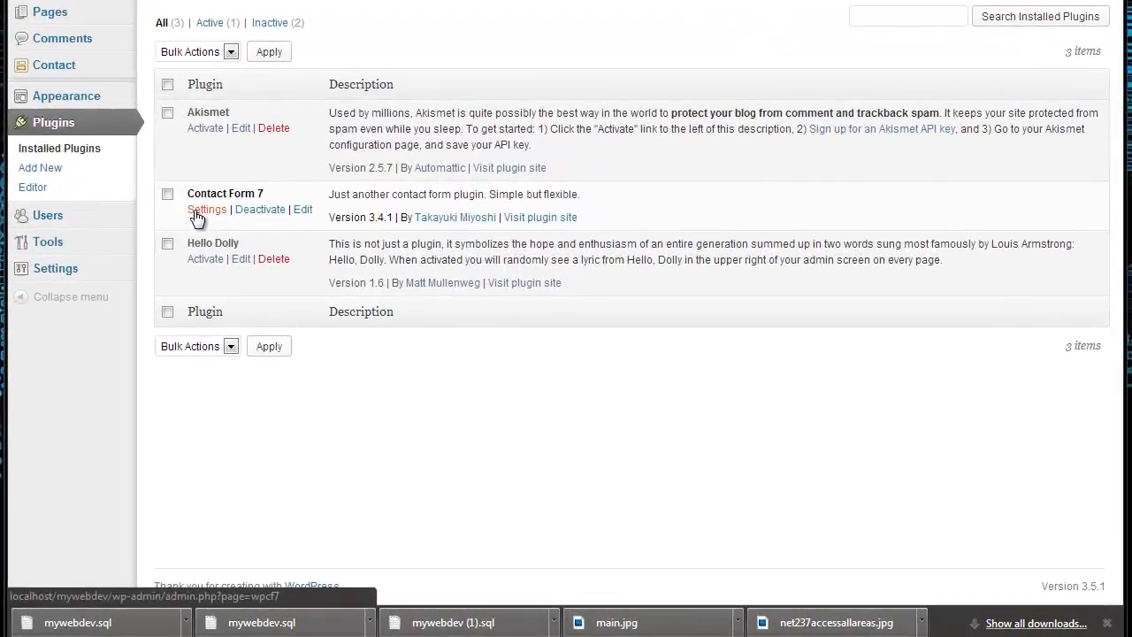
# Open the Contact Form 7 settings and examine the shortcode of Contact form 1
pyautogui.click(284, 305)
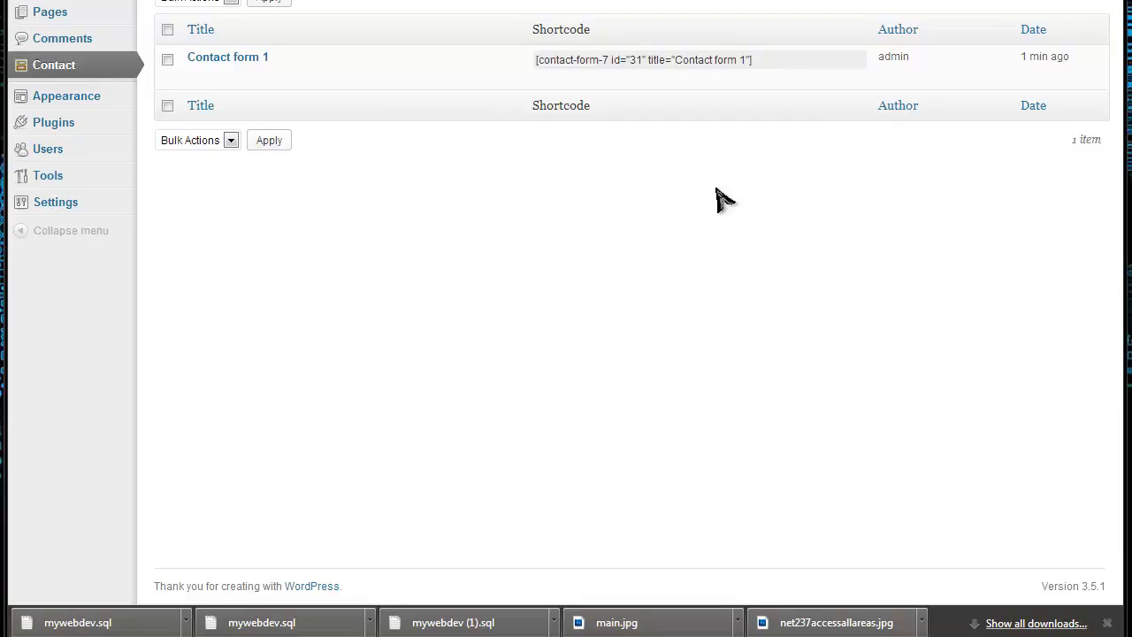
pyautogui.moveTo(446, 69)
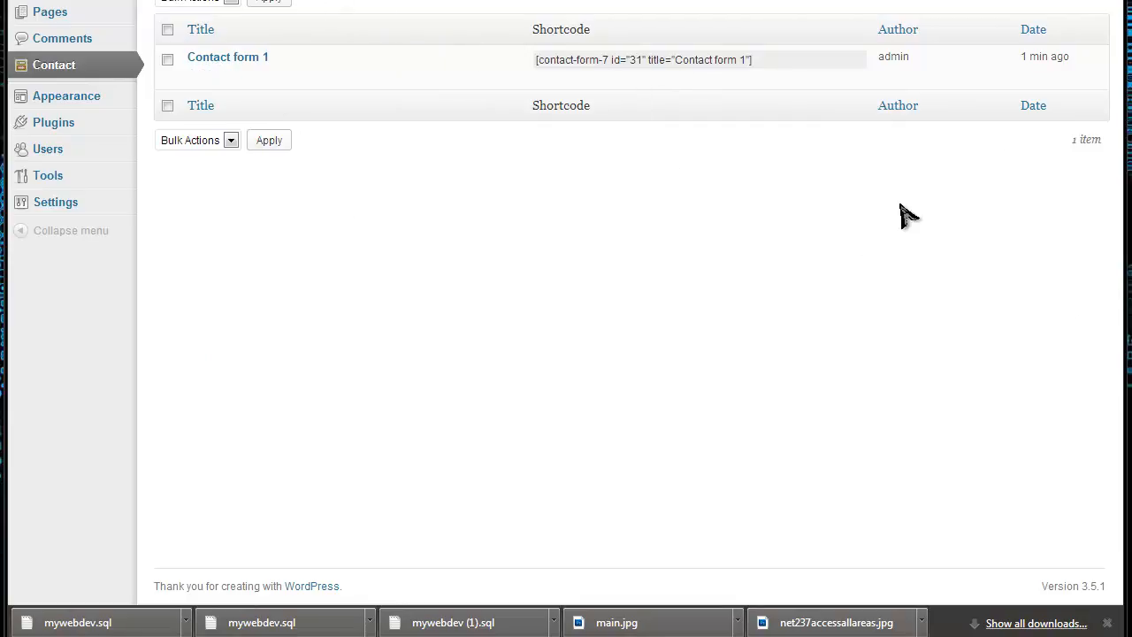
pyautogui.moveTo(256, 86)
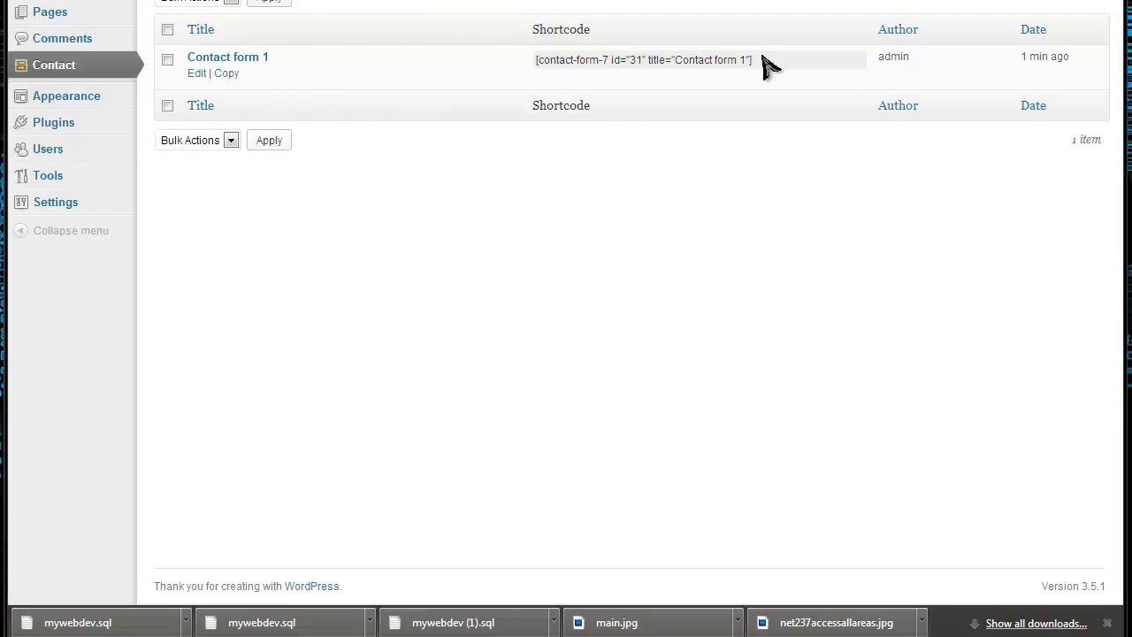
pyautogui.moveTo(761, 60); pyautogui.dragTo(731, 62)
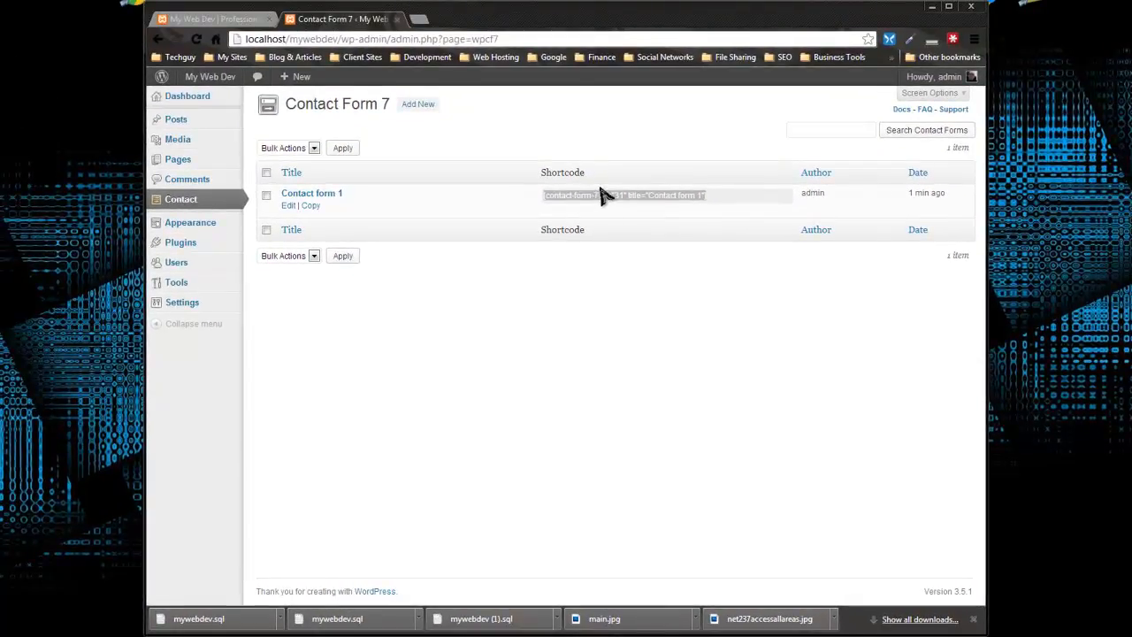
pyautogui.click(624, 171)
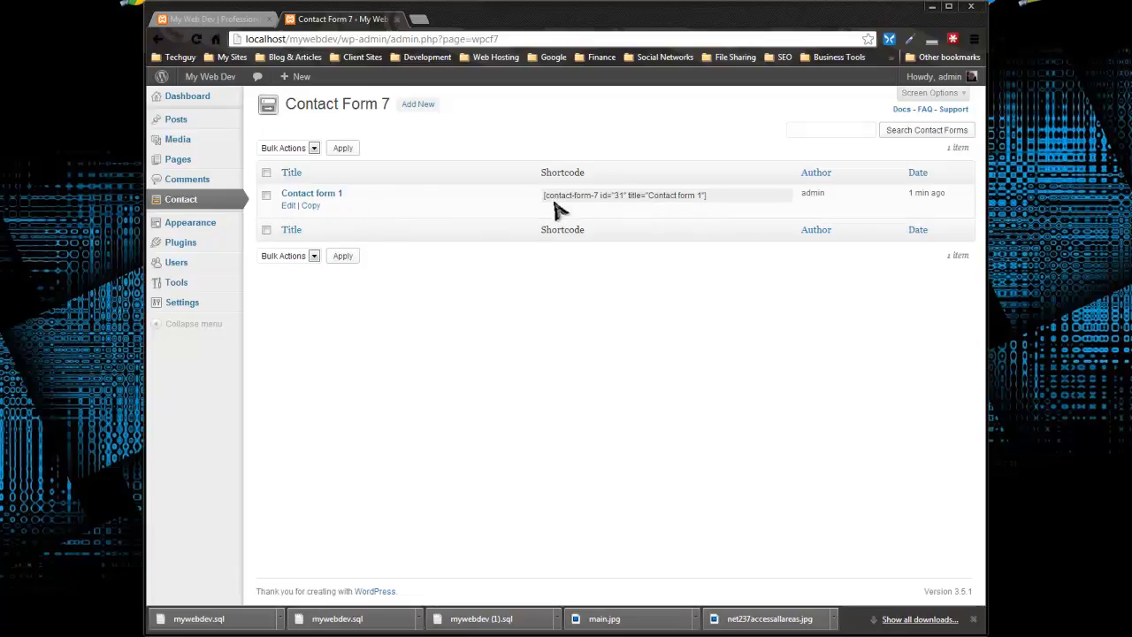
# Open Contact form 1 for editing and examine the field tags in its form template
pyautogui.click(299, 195)
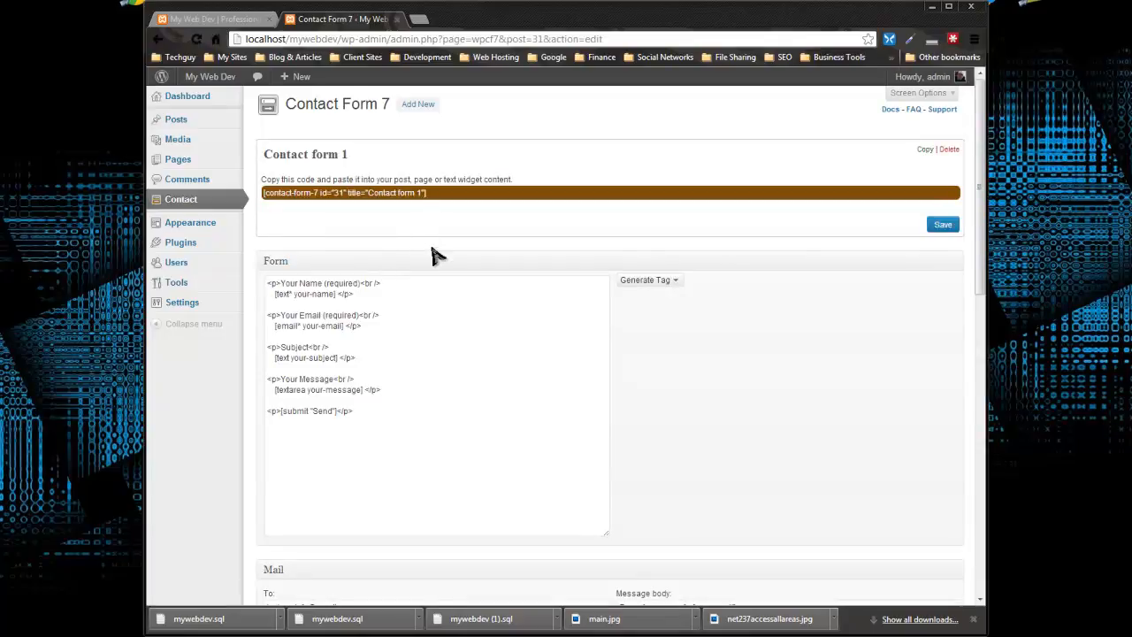
pyautogui.scroll(-1, 440, 251)
pyautogui.scroll(1, 440, 345)
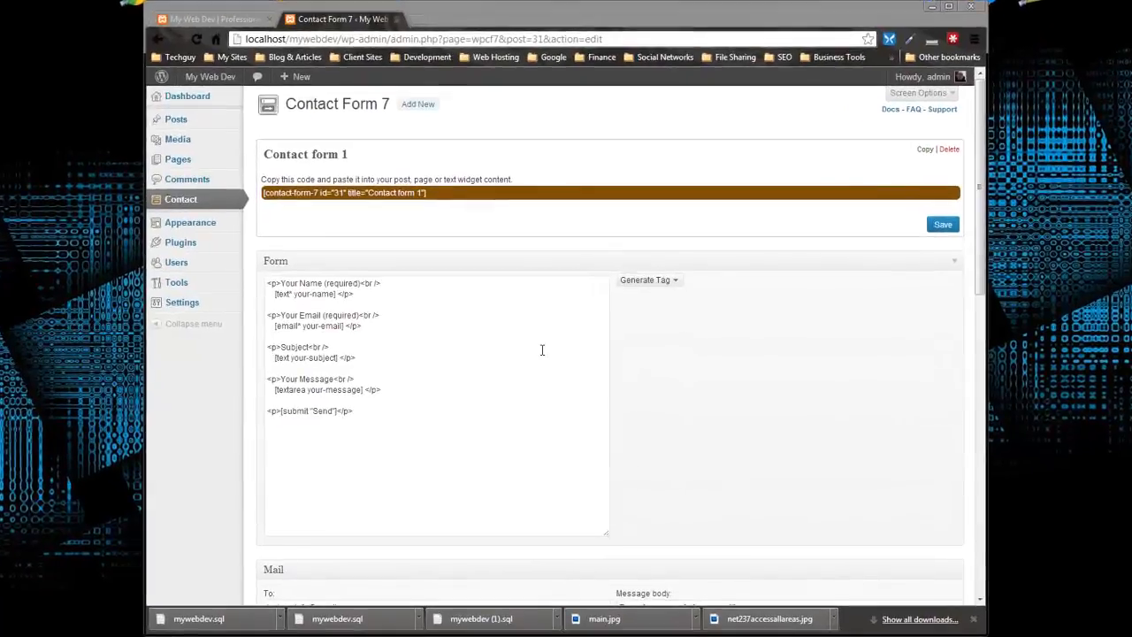
pyautogui.scroll(-2, 530, 348)
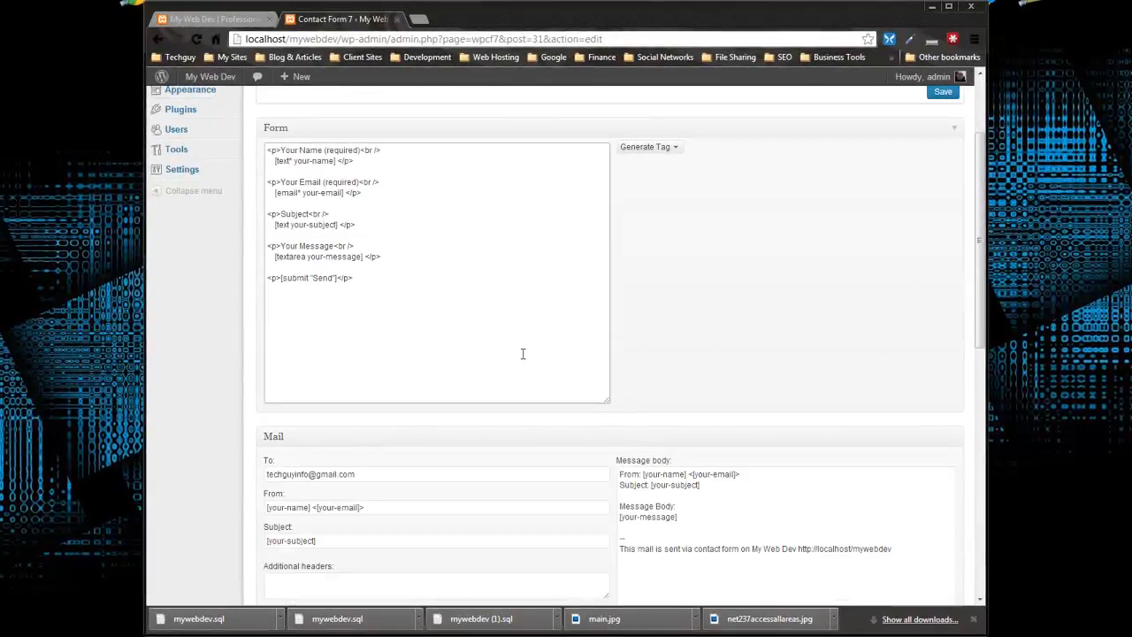
# Examine the form's Mail settings, comparing the To and From fields with the tags in the form template
pyautogui.scroll(-3, 523, 354)
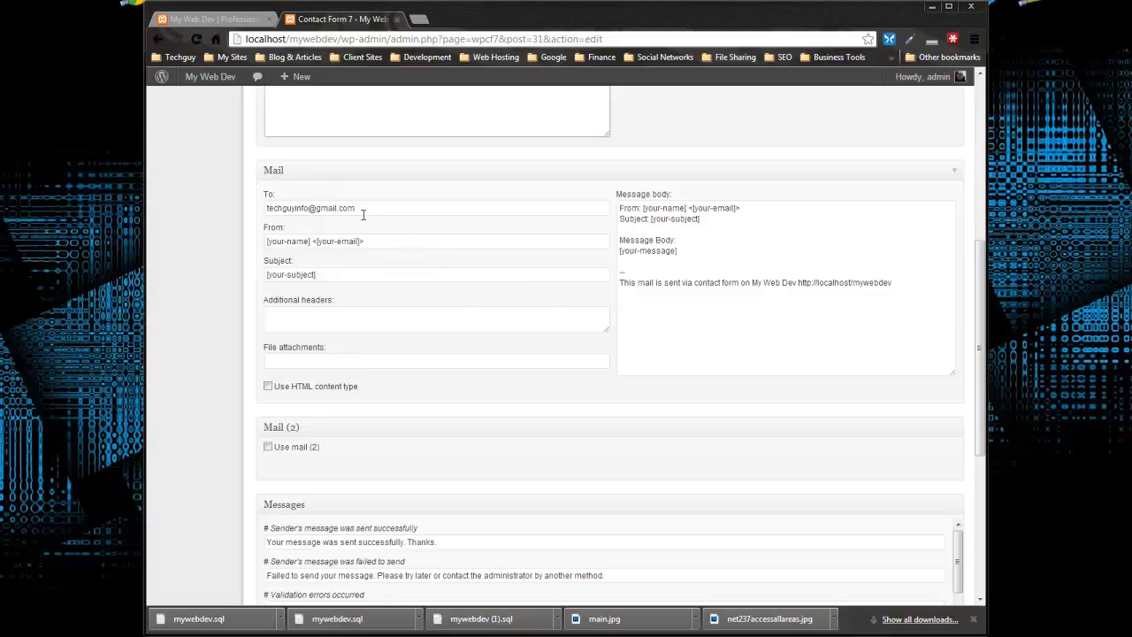
pyautogui.moveTo(363, 213); pyautogui.dragTo(248, 244)
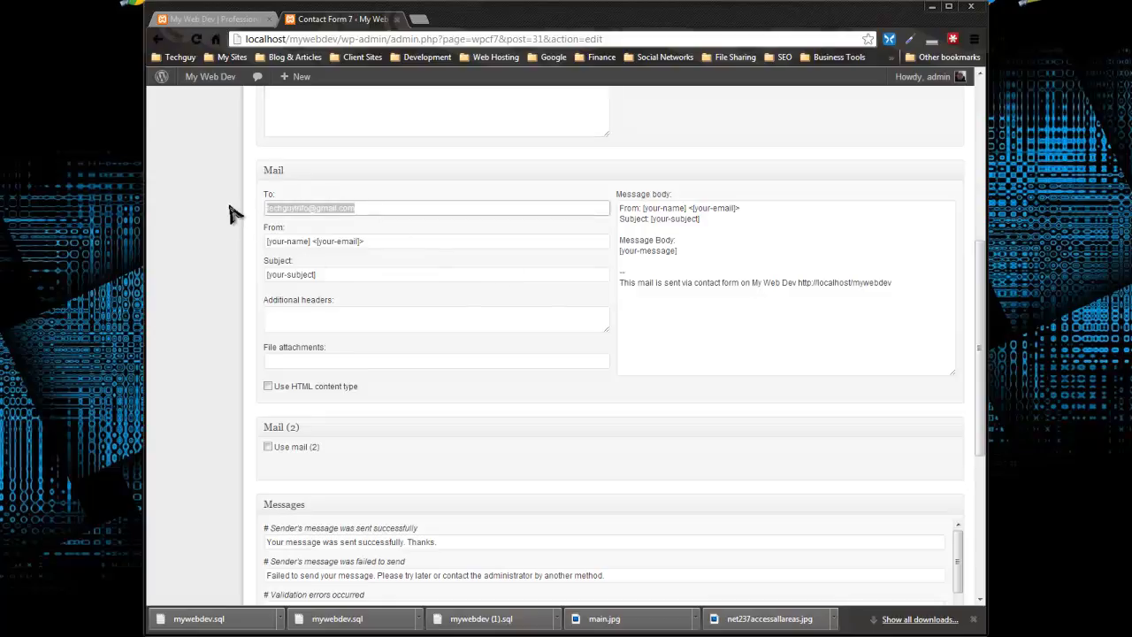
pyautogui.scroll(-2, 202, 228)
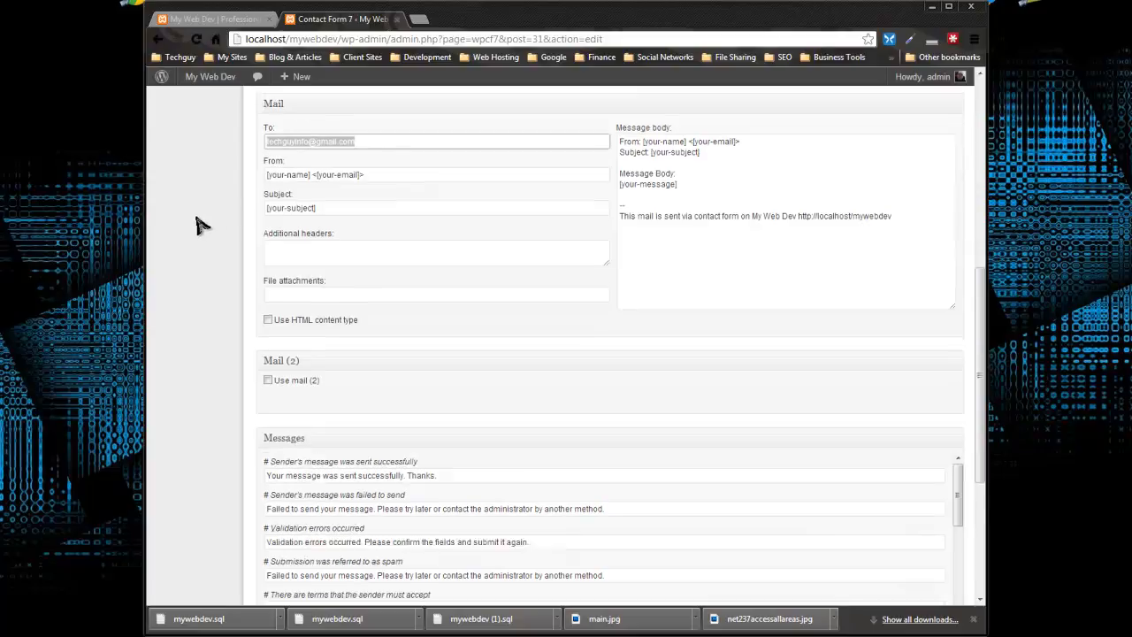
pyautogui.scroll(1, 202, 232)
pyautogui.moveTo(390, 175); pyautogui.dragTo(263, 177)
pyautogui.scroll(3, 491, 281)
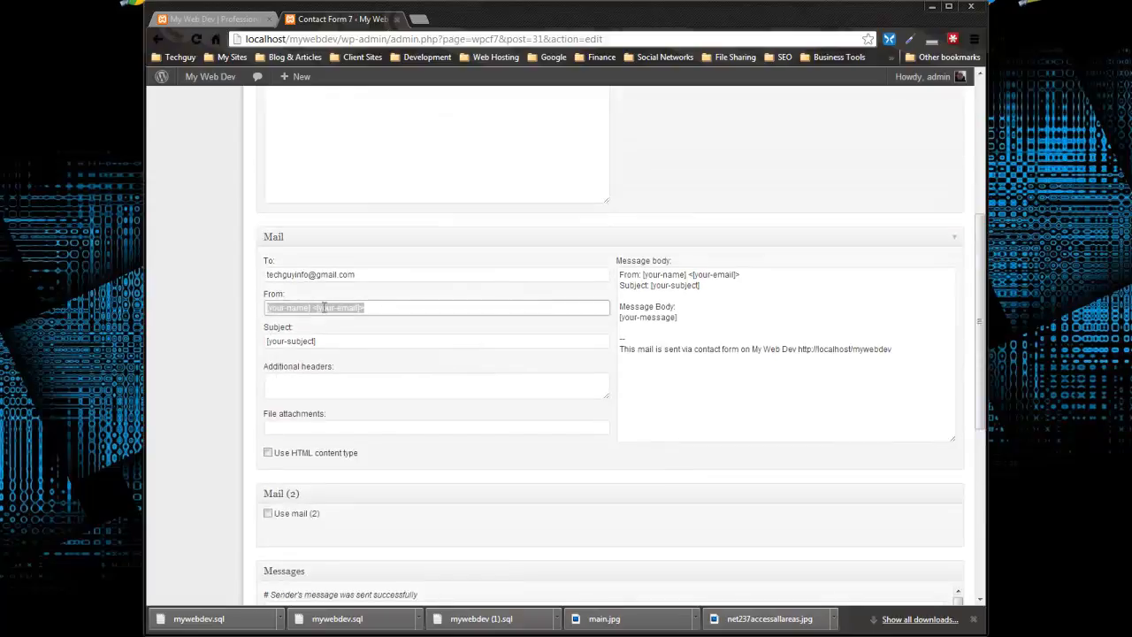
pyautogui.scroll(5, 559, 288)
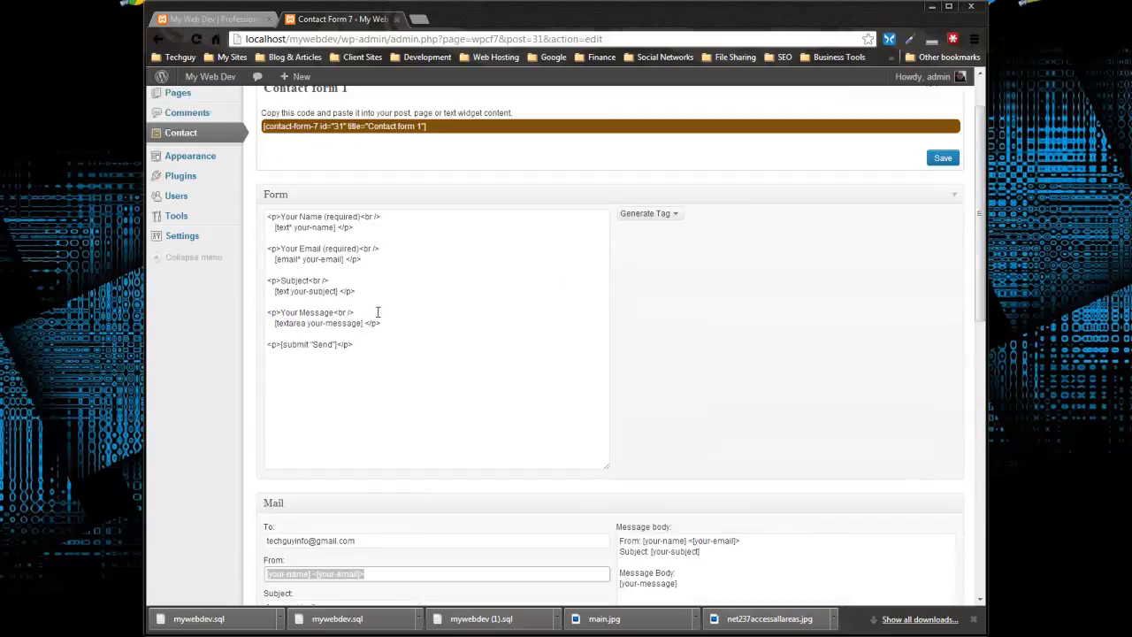
pyautogui.scroll(-4, 321, 323)
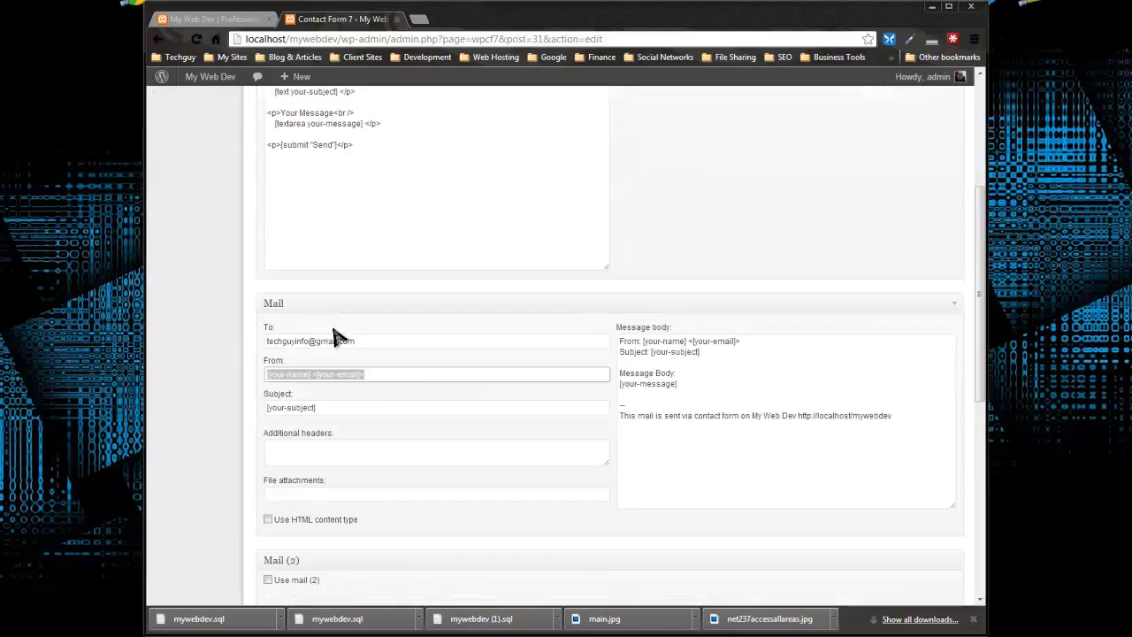
pyautogui.scroll(1, 376, 305)
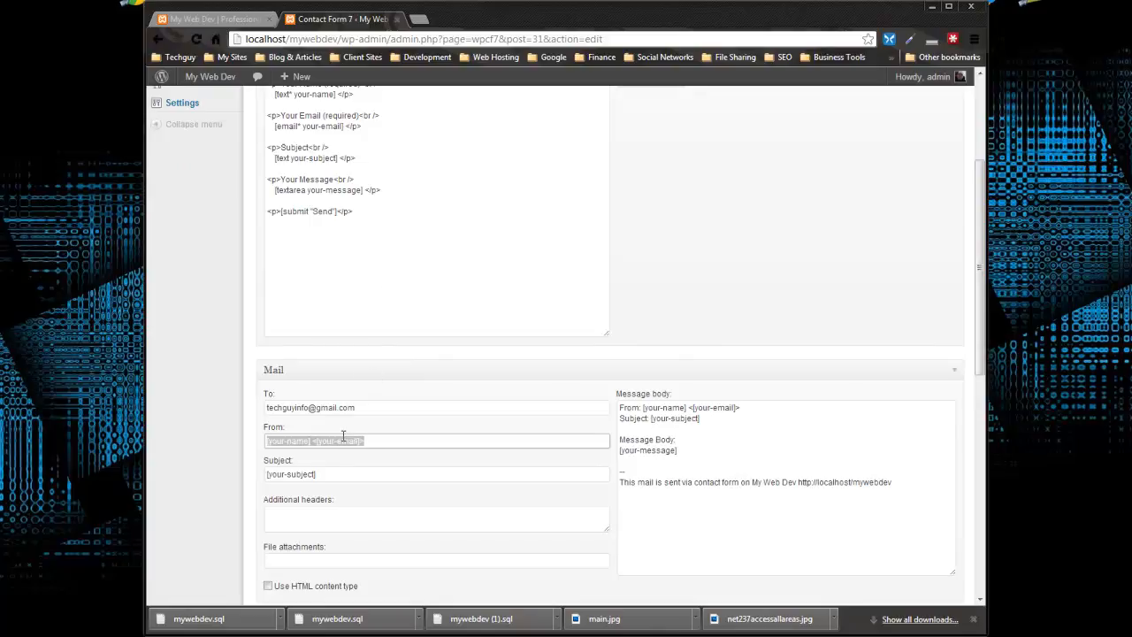
pyautogui.scroll(-3, 343, 436)
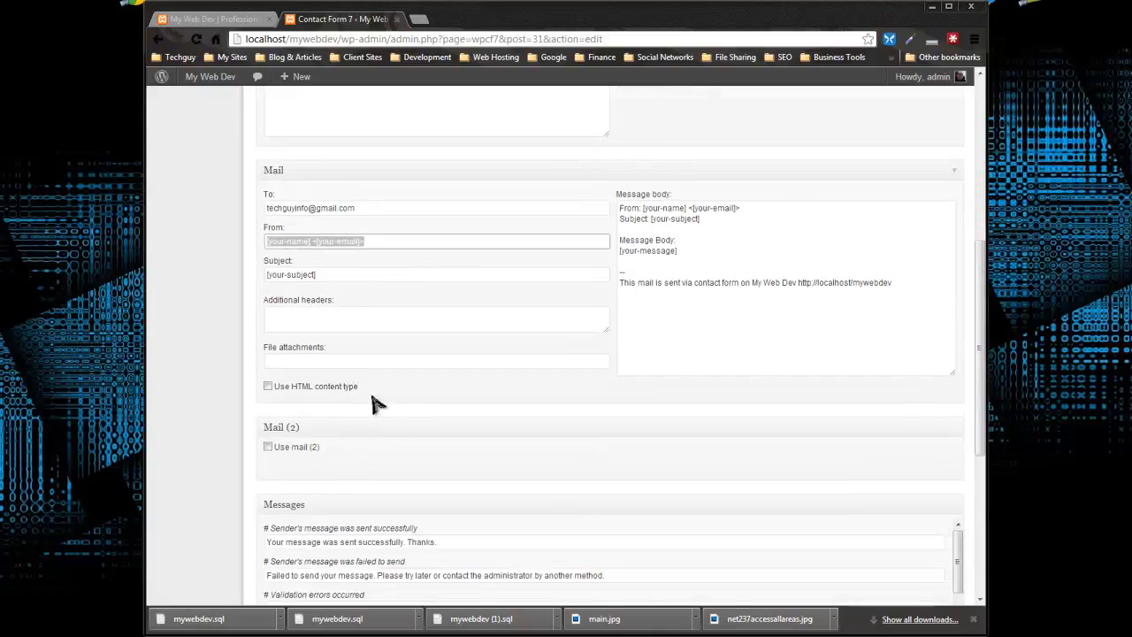
# Examine the form's Mail (2), Messages and Additional Settings sections, including the message for a successful submission
pyautogui.scroll(-2, 376, 403)
pyautogui.scroll(-2, 379, 397)
pyautogui.scroll(-2, 237, 372)
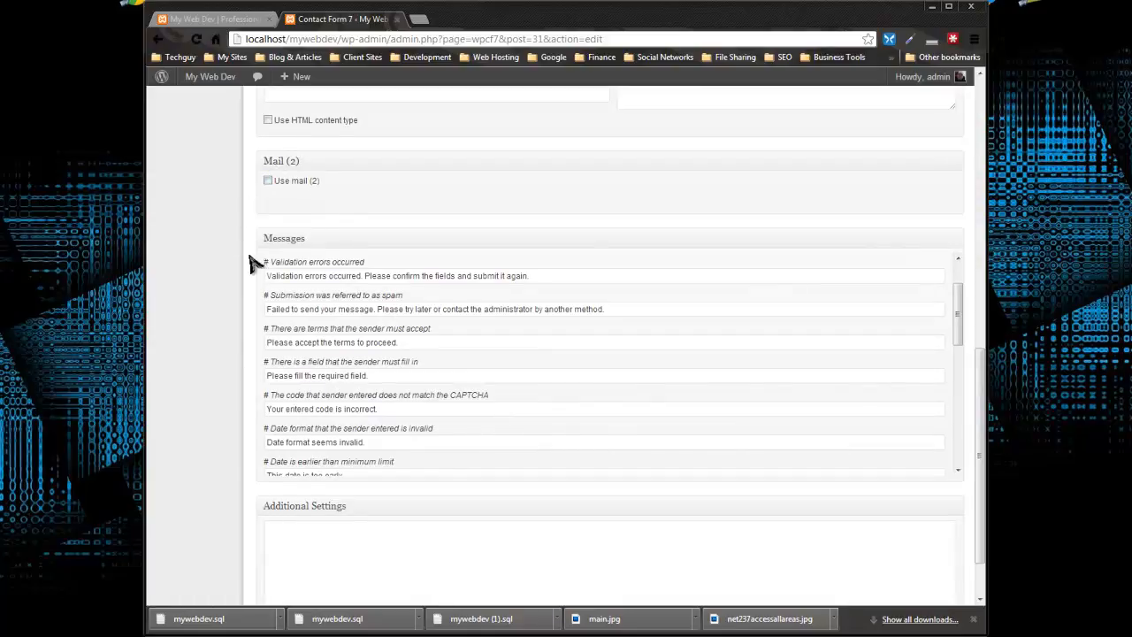
pyautogui.scroll(-1, 198, 319)
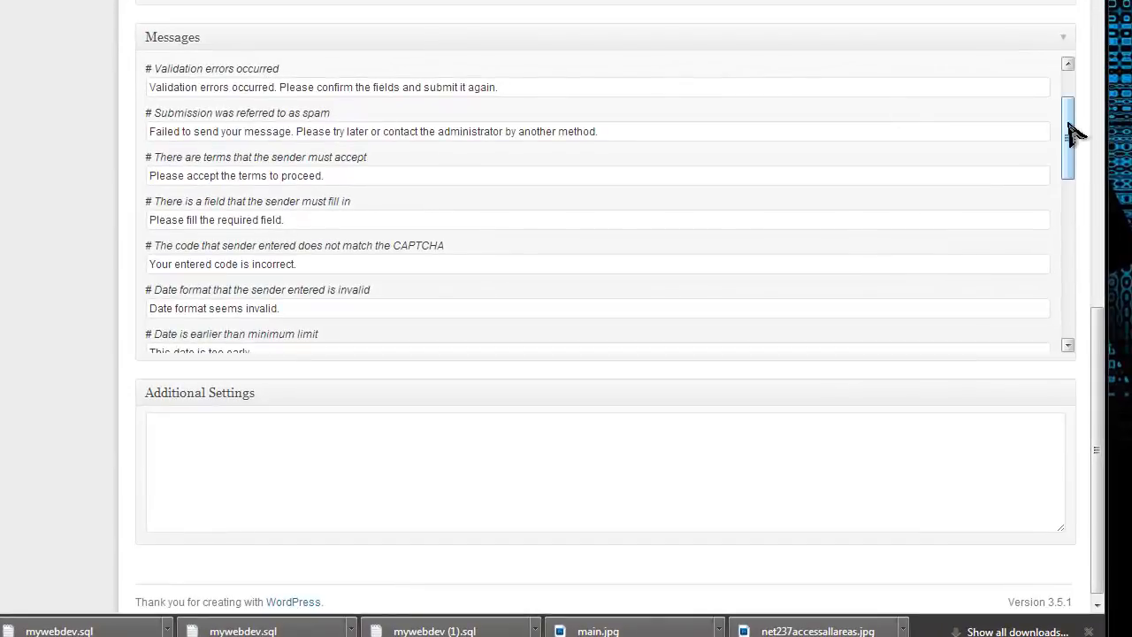
pyautogui.moveTo(1074, 133); pyautogui.dragTo(888, 72)
pyautogui.click(215, 86)
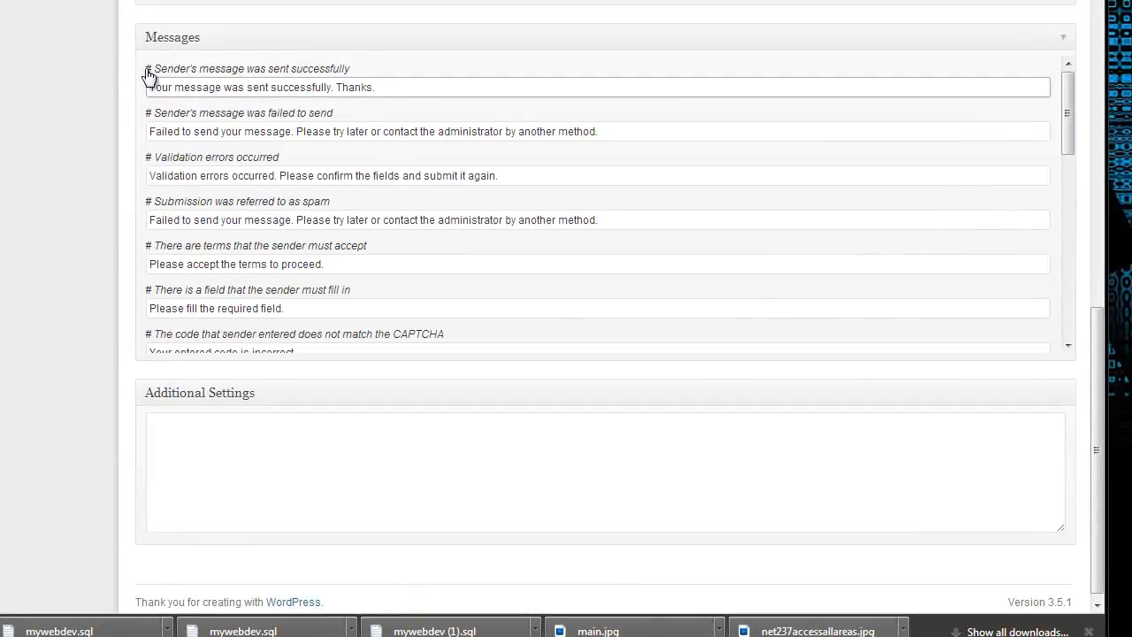
pyautogui.scroll(6, 236, 432)
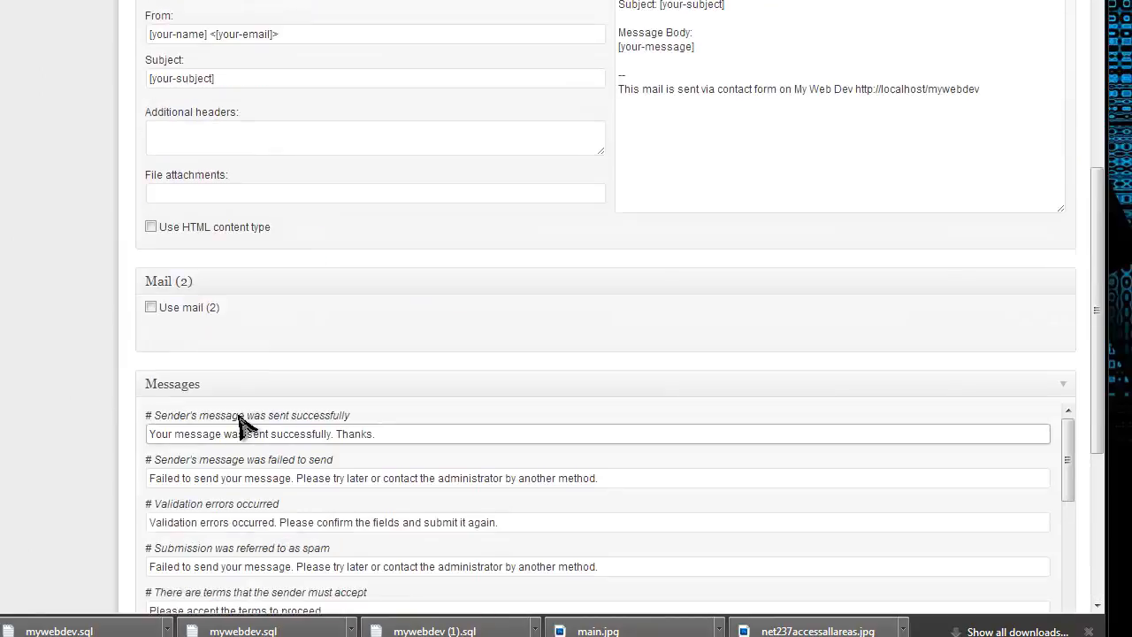
# Examine the field types offered for generating tags in Contact form 1's form template
pyautogui.scroll(3, 258, 398)
pyautogui.click(657, 185)
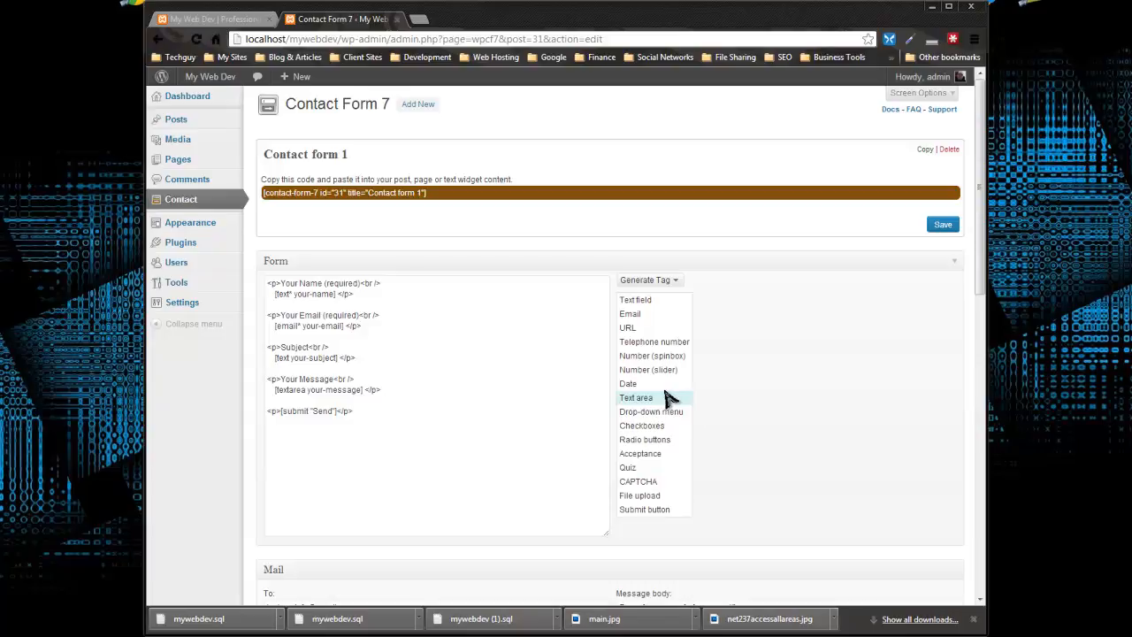
pyautogui.click(520, 382)
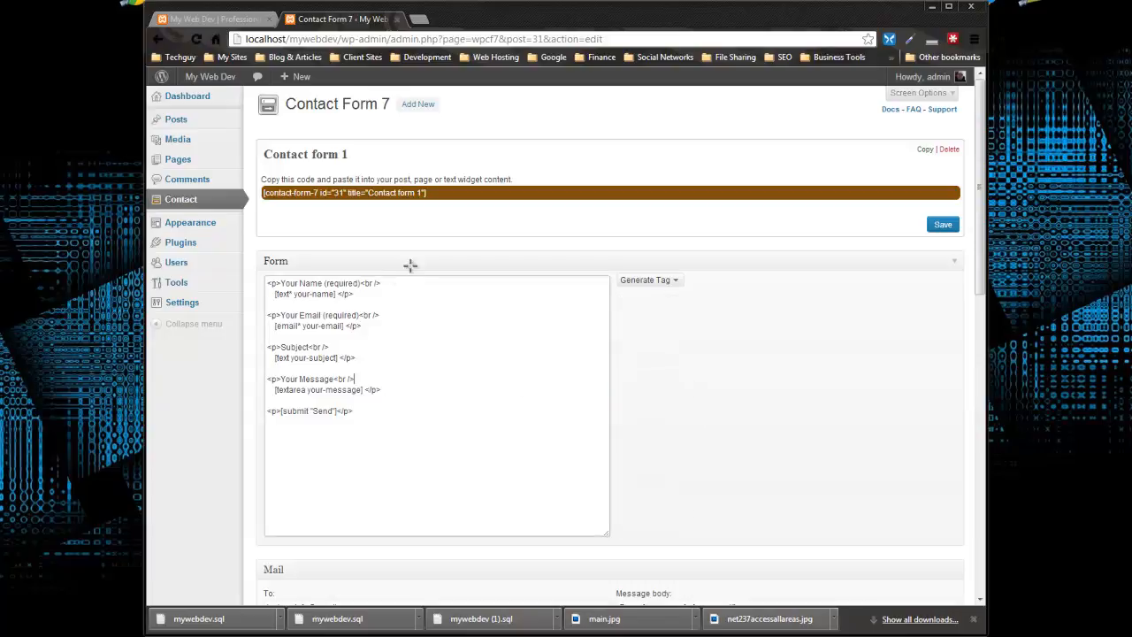
# Copy the shortcode of Contact form 1 and save the form
pyautogui.moveTo(431, 192); pyautogui.dragTo(392, 207)
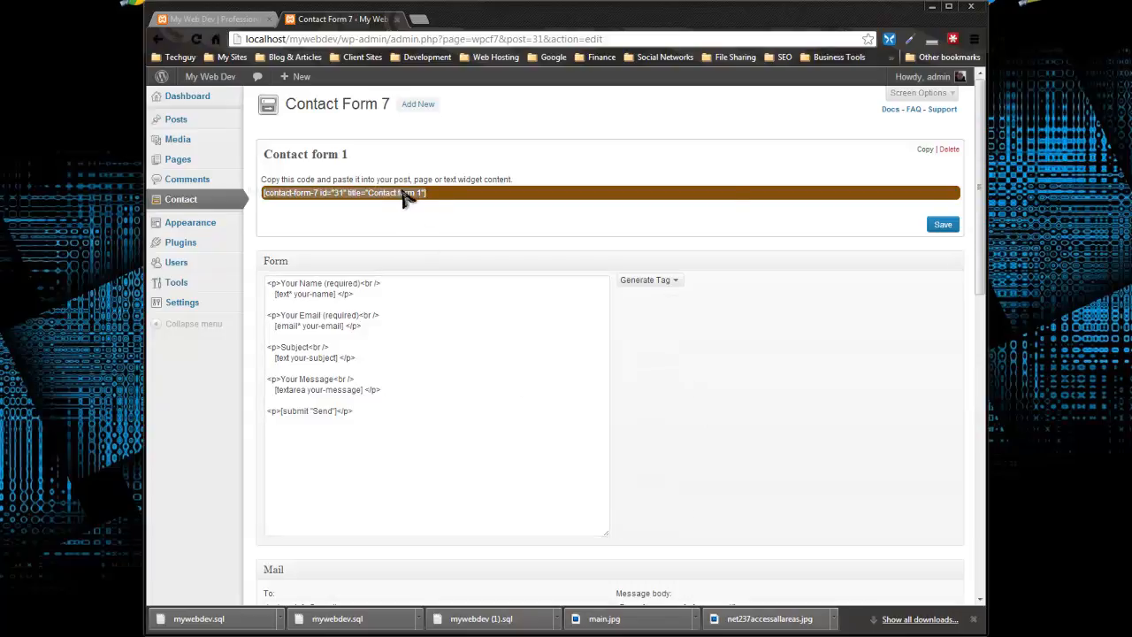
pyautogui.rightClick(390, 207)
pyautogui.click(435, 279)
pyautogui.click(945, 227)
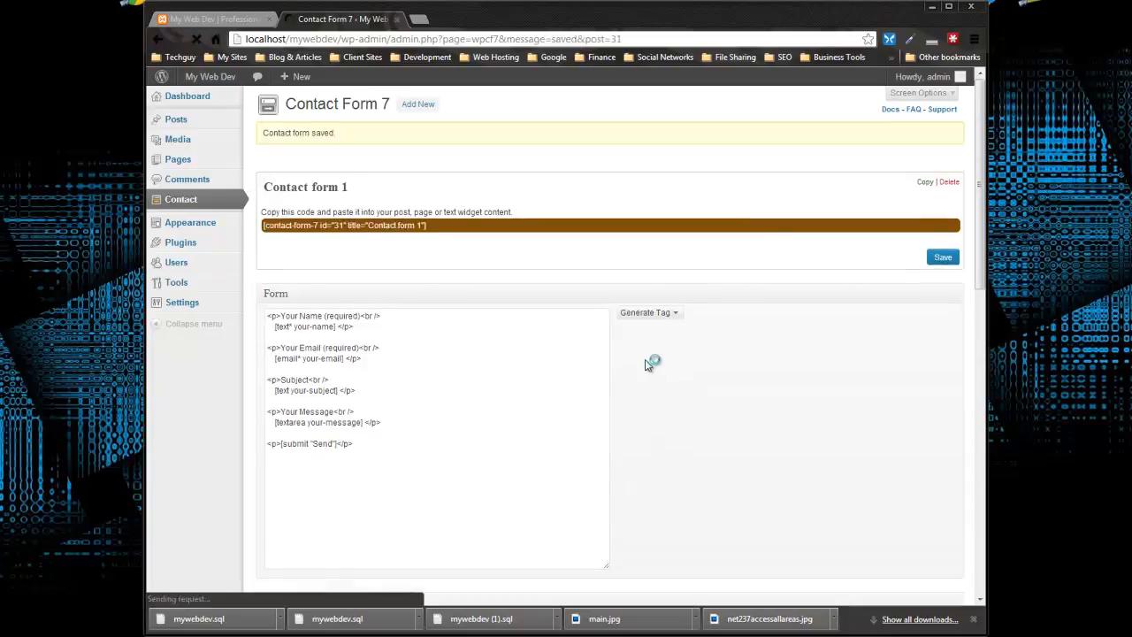
# Create a page titled "Contact" containing the copied Contact form 1 shortcode and publish it
pyautogui.moveTo(180, 163)
pyautogui.write('Contact')
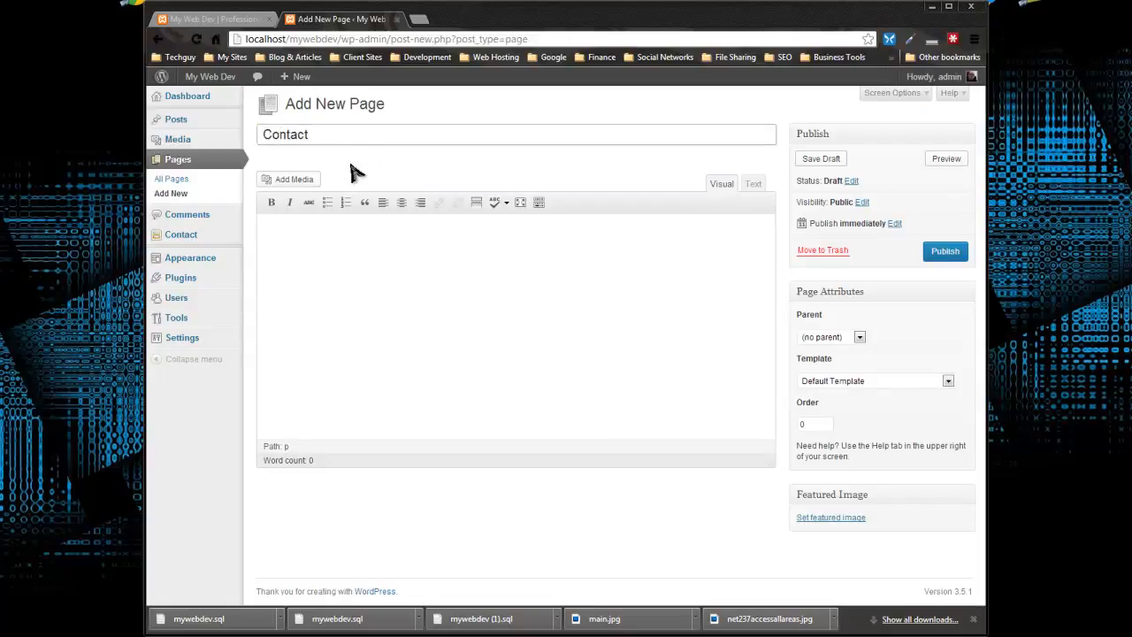
pyautogui.click(599, 358)
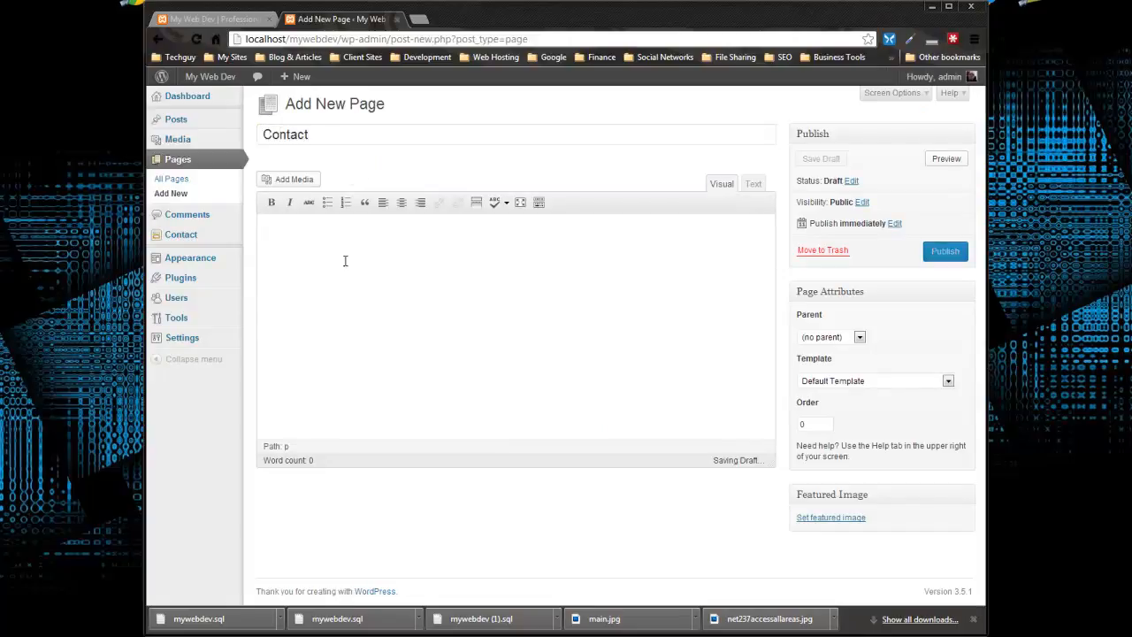
pyautogui.rightClick(310, 236)
pyautogui.click(342, 338)
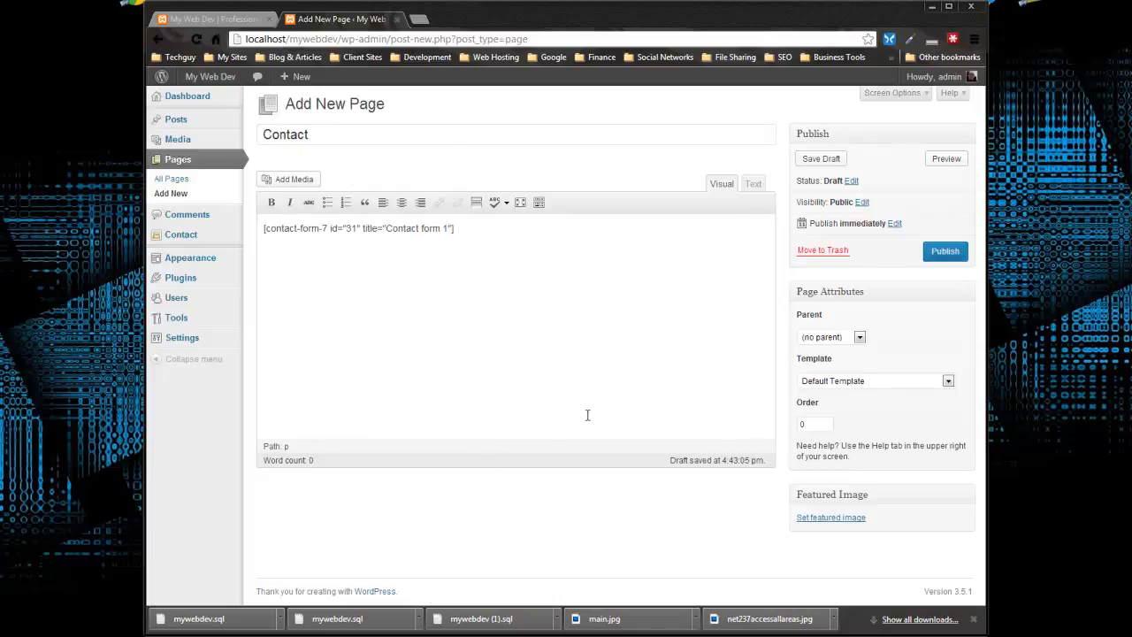
pyautogui.click(950, 255)
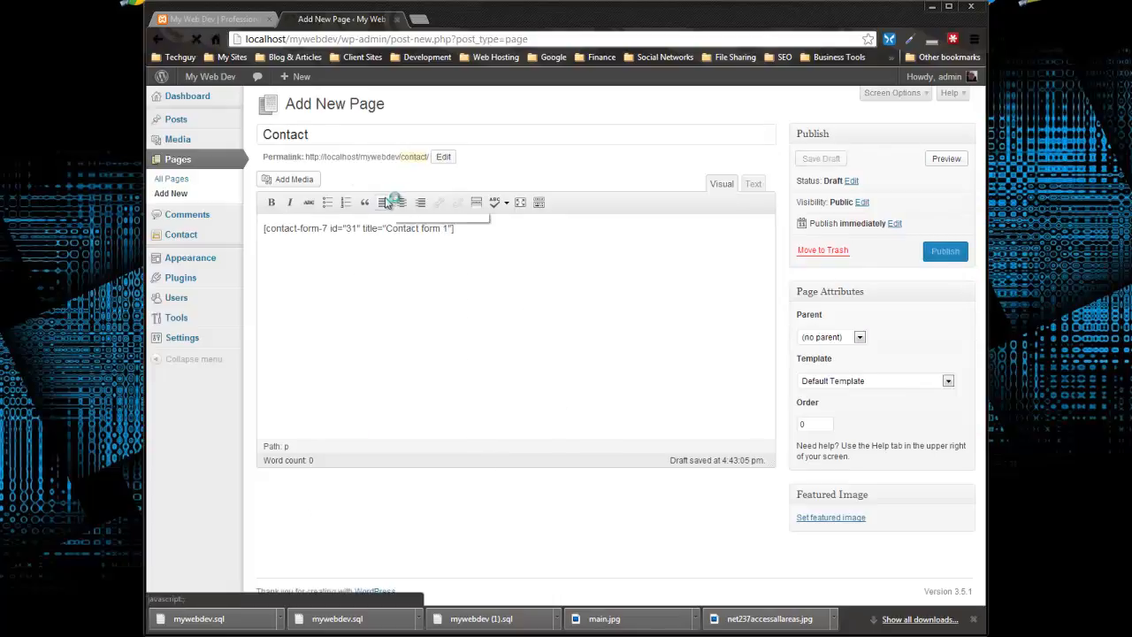
# Add the Contact page to the end of the Main Menu, save the menu, and reload the live site
pyautogui.click(192, 264)
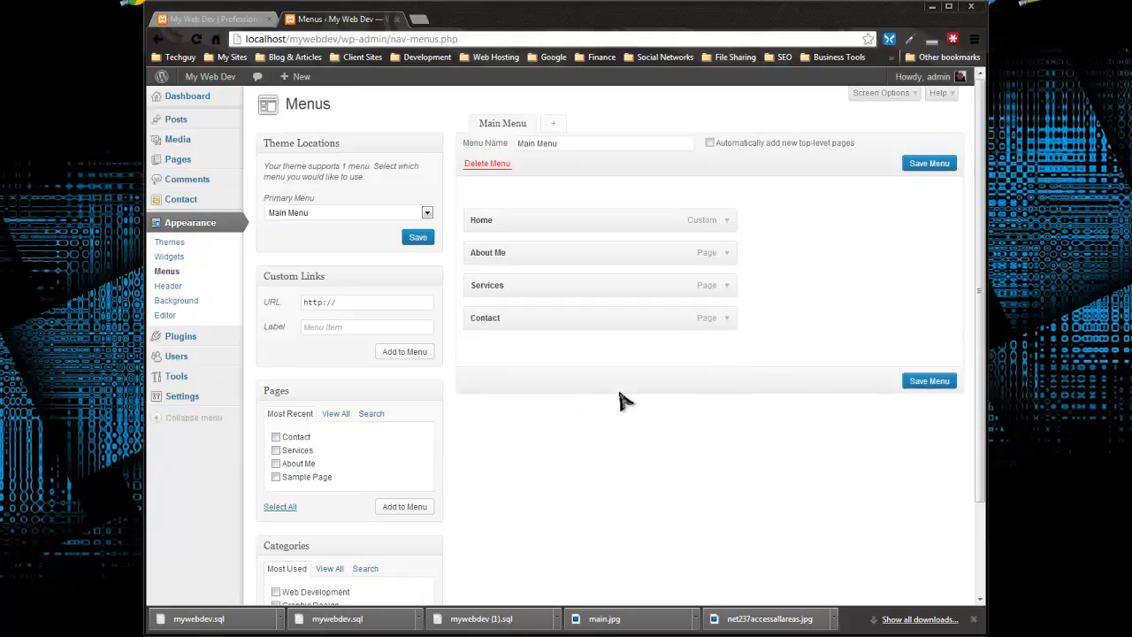
pyautogui.click(925, 382)
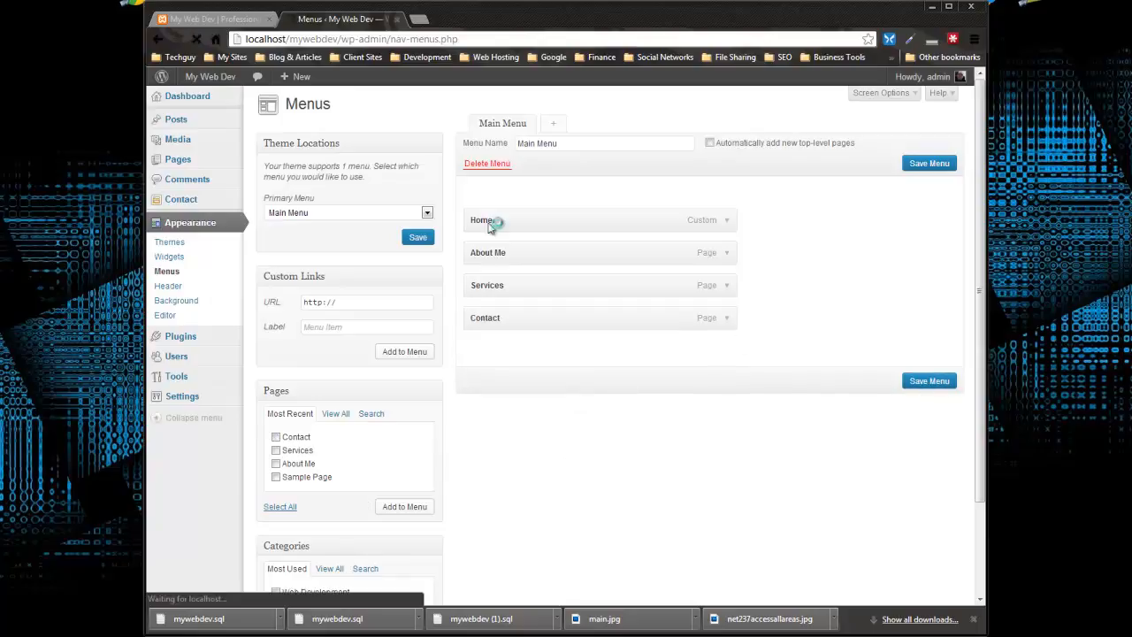
pyautogui.click(221, 19)
pyautogui.click(197, 39)
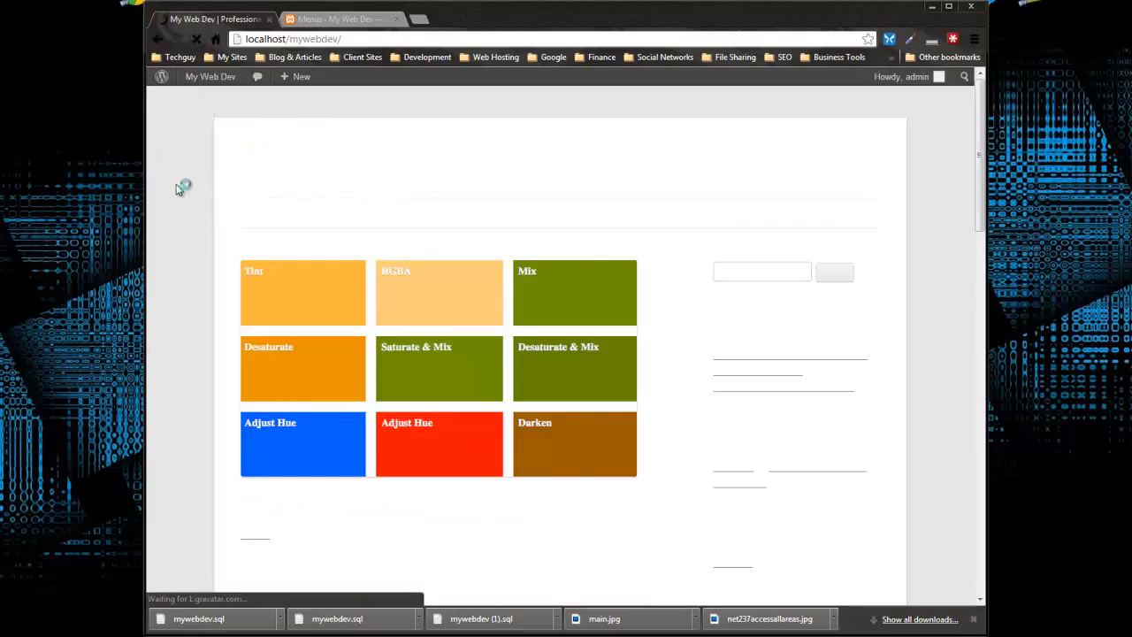
# Open the Contact page on the live site and examine its form fields and the comment section below
pyautogui.click(450, 215)
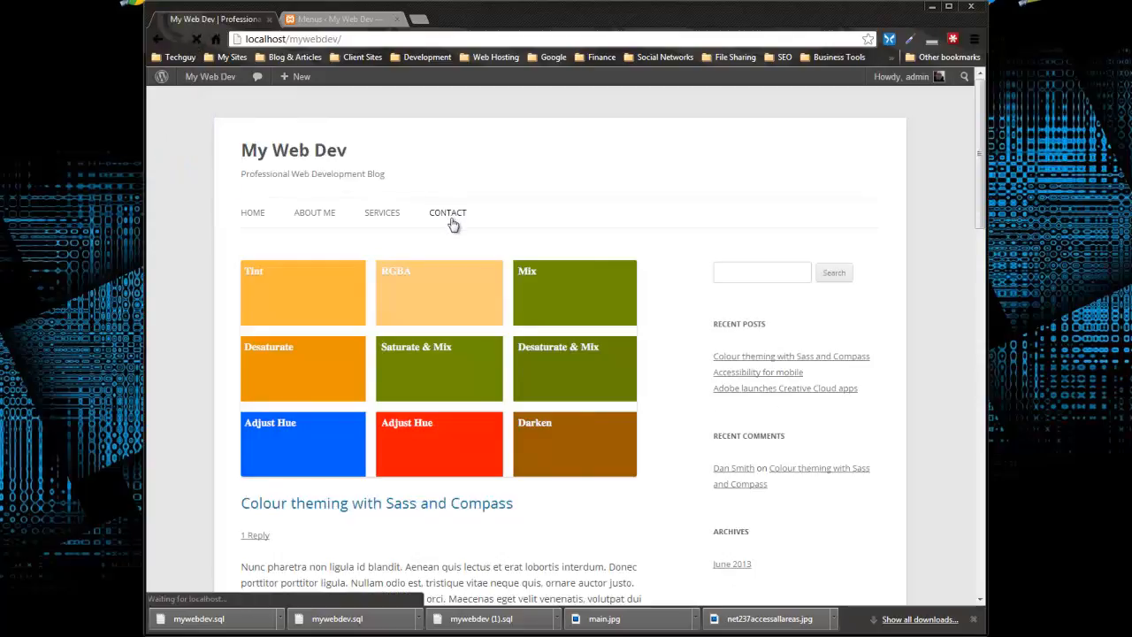
pyautogui.scroll(-3, 538, 213)
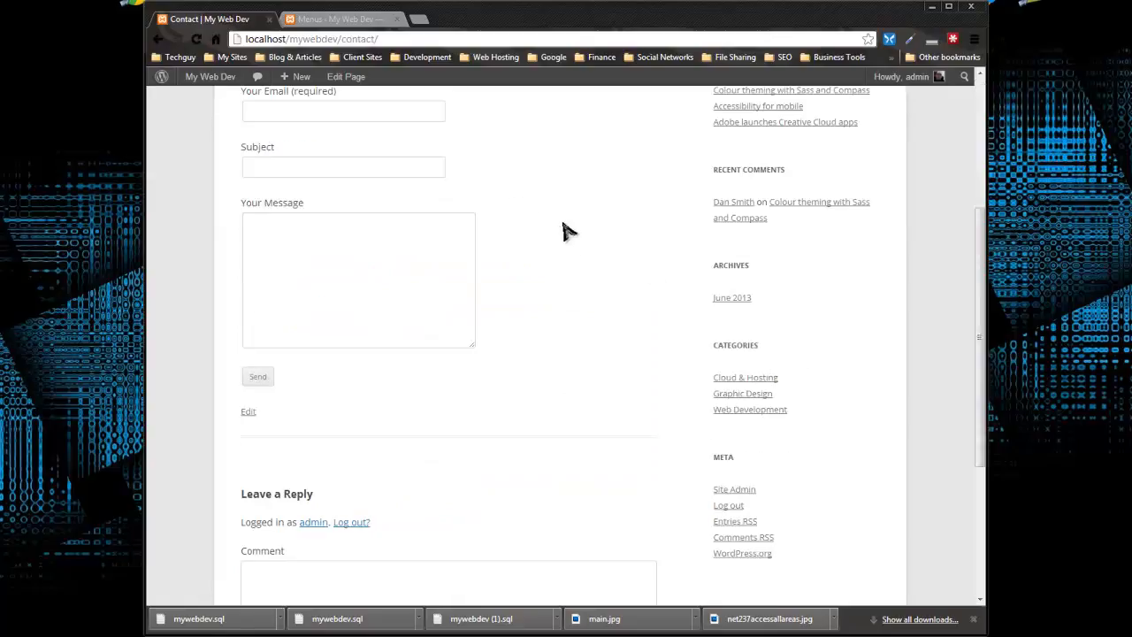
pyautogui.scroll(3, 430, 286)
pyautogui.scroll(-5, 411, 316)
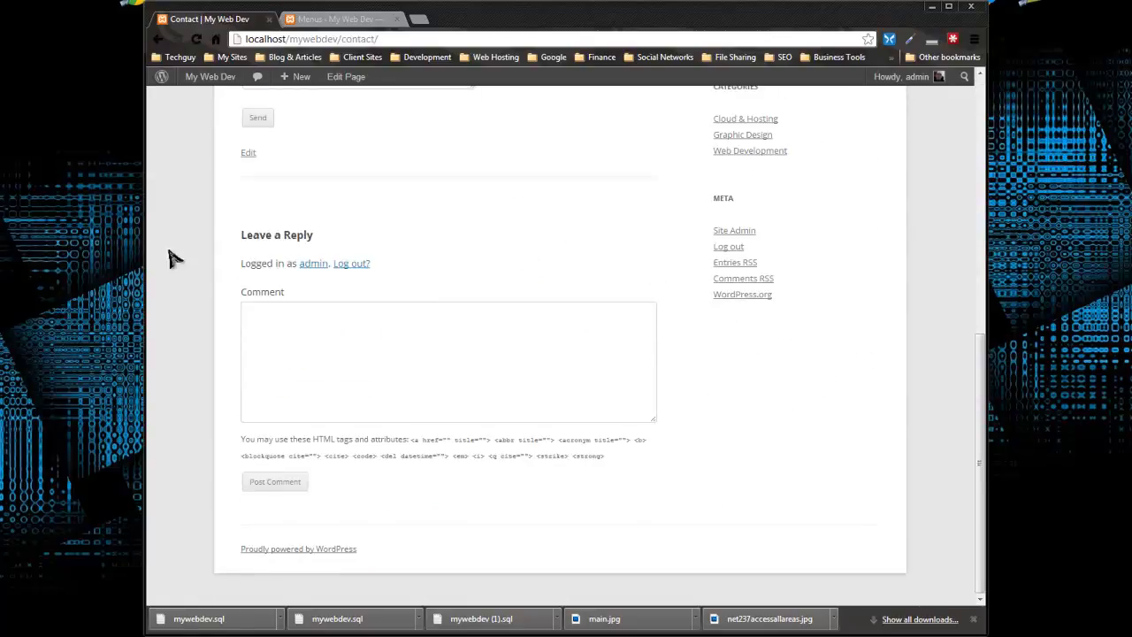
pyautogui.scroll(4, 357, 314)
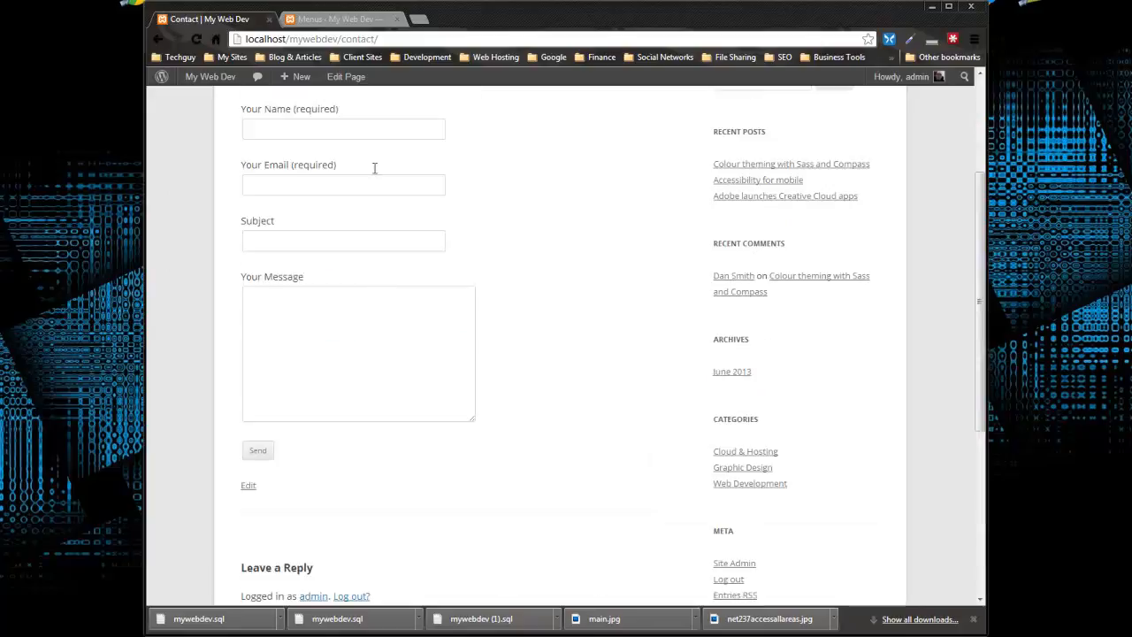
# Open the Contact page's editor in the admin area, check it for a comments option, and return to the pages list
pyautogui.click(305, 21)
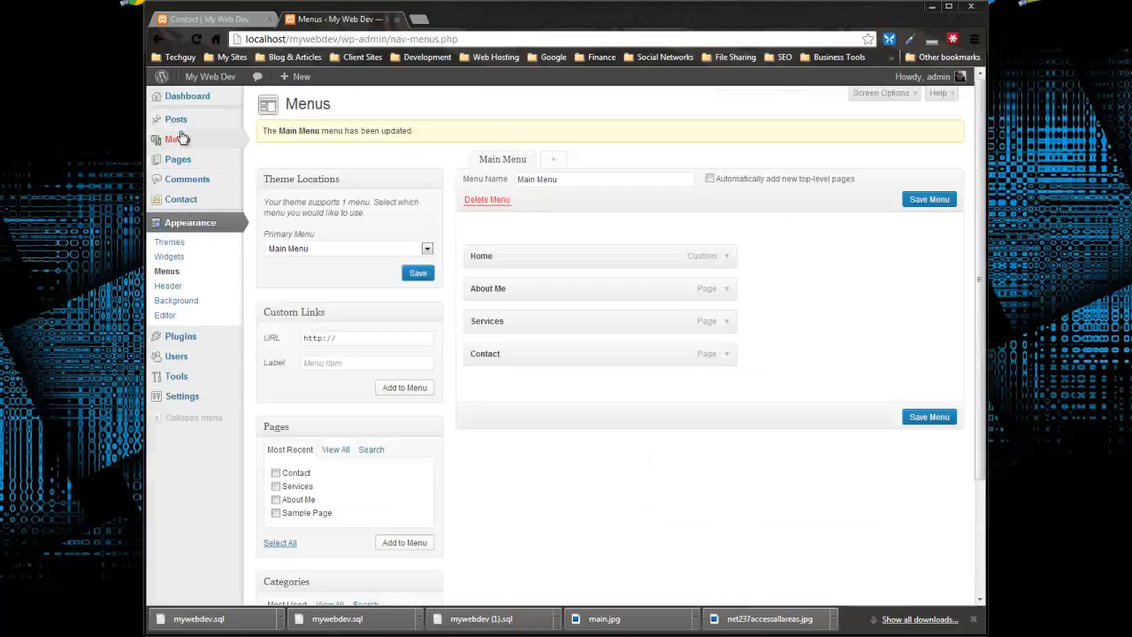
pyautogui.click(261, 161)
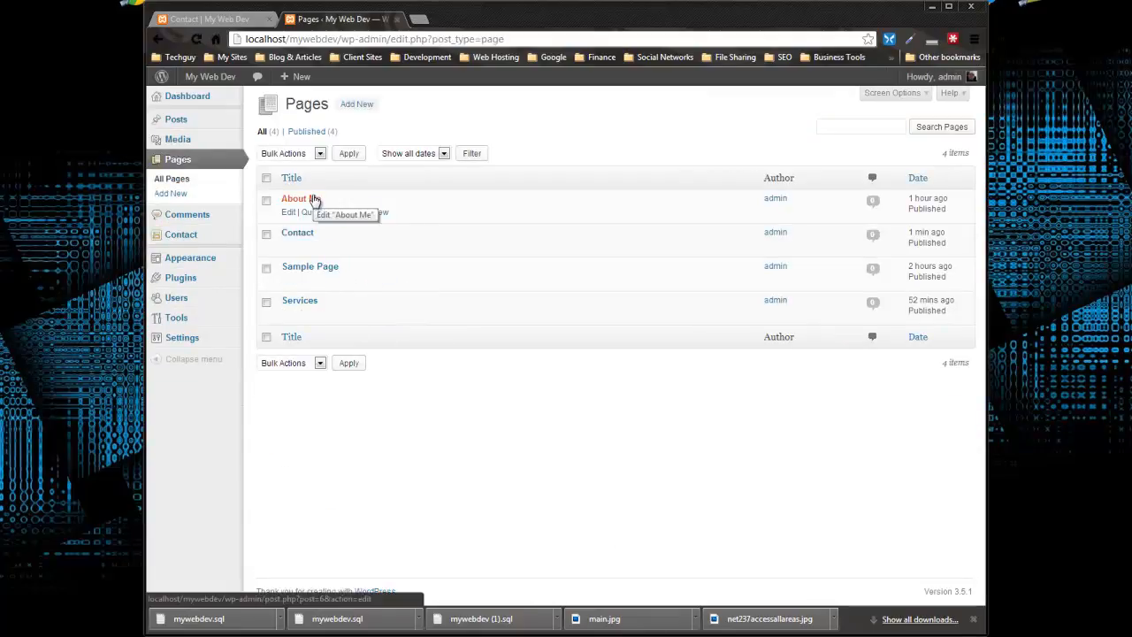
pyautogui.click(285, 245)
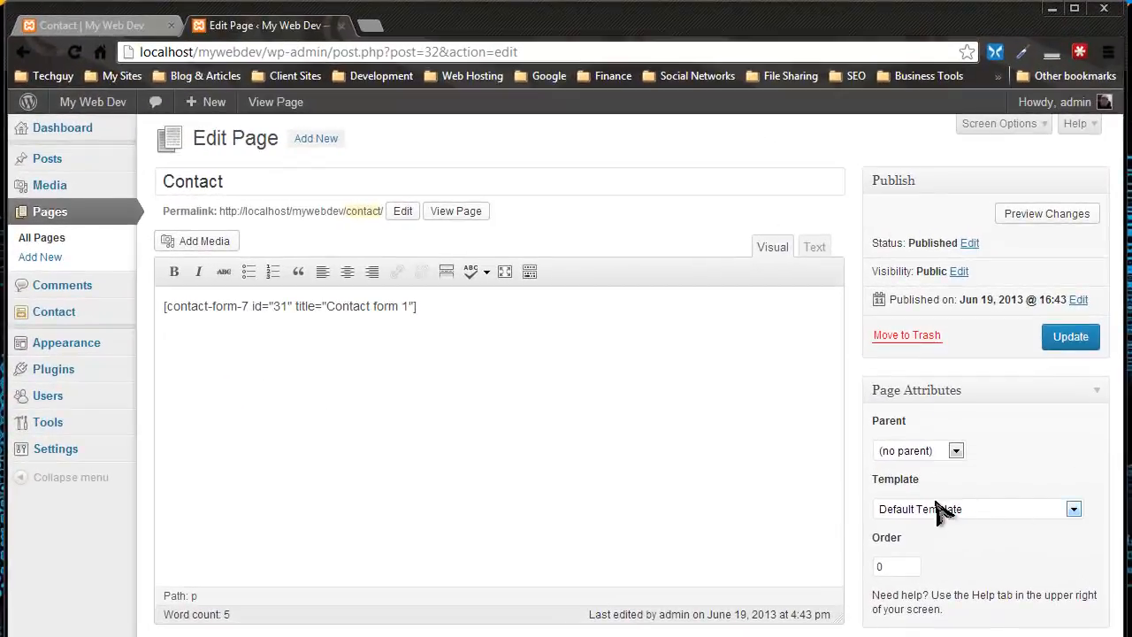
pyautogui.click(23, 53)
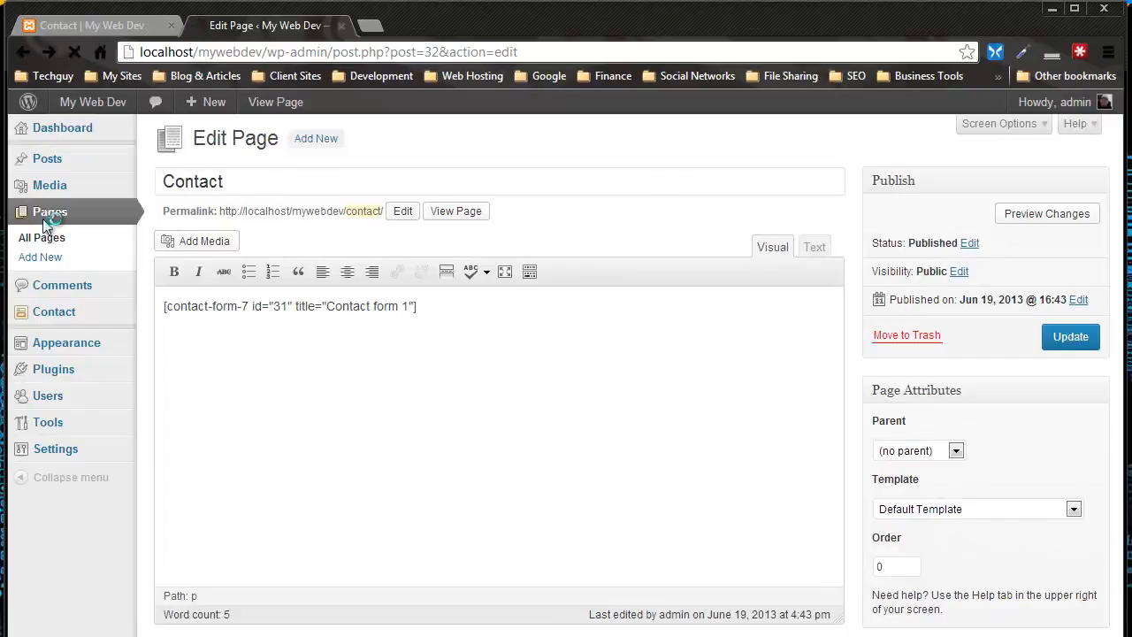
# Bulk edit the Contact page to set Comments to "Do not allow" and update it
pyautogui.click(167, 312)
pyautogui.click(239, 204)
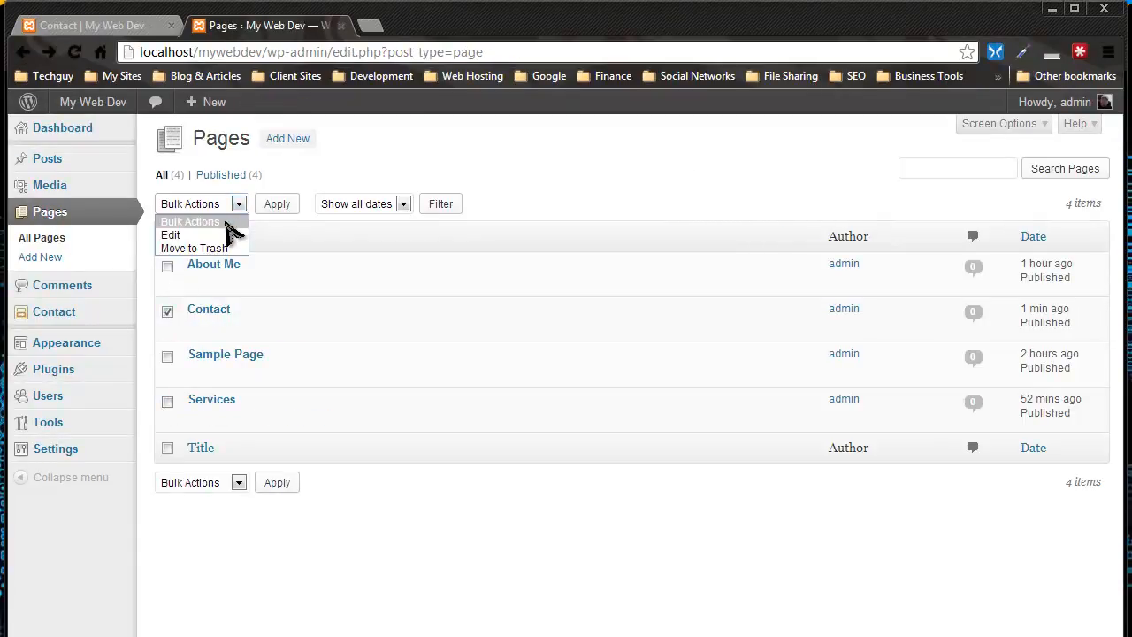
pyautogui.click(221, 237)
pyautogui.click(270, 205)
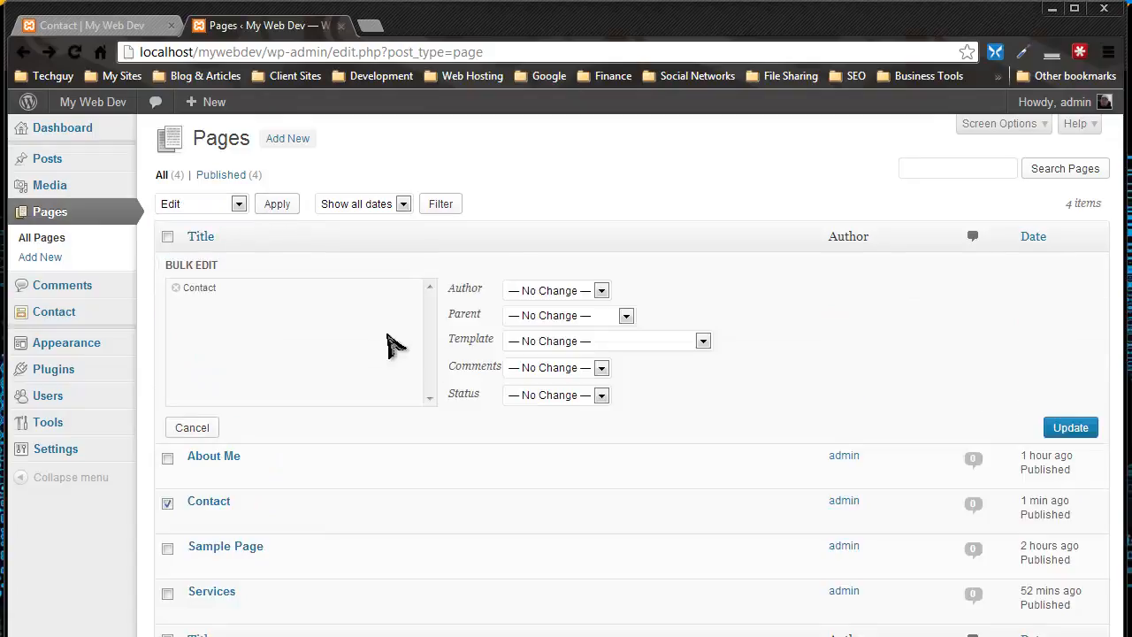
pyautogui.click(601, 367)
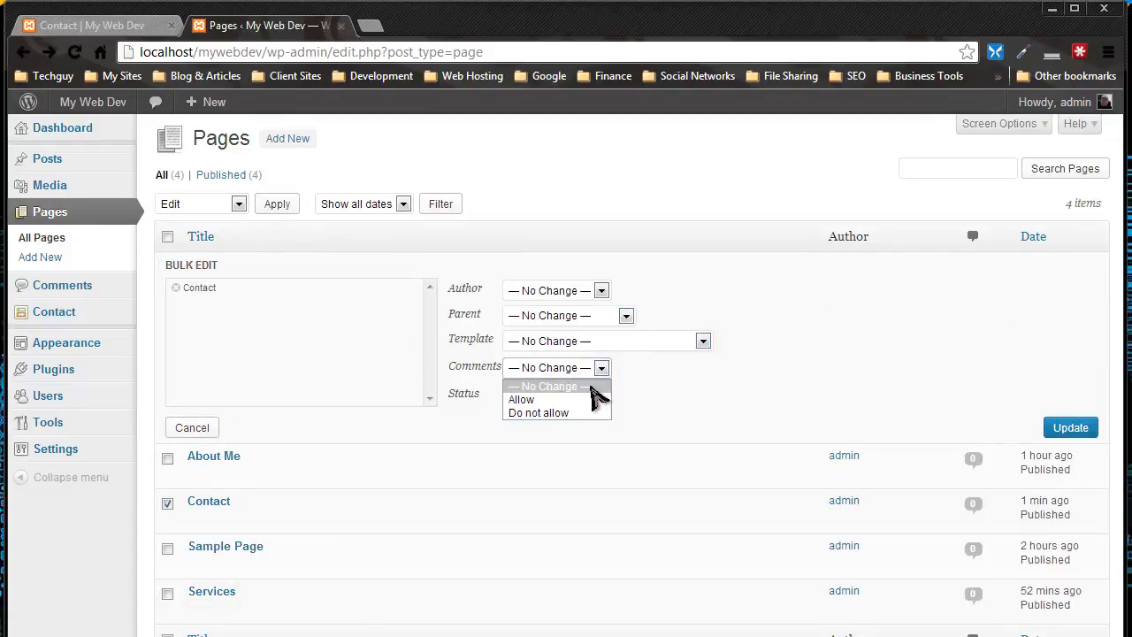
pyautogui.click(551, 414)
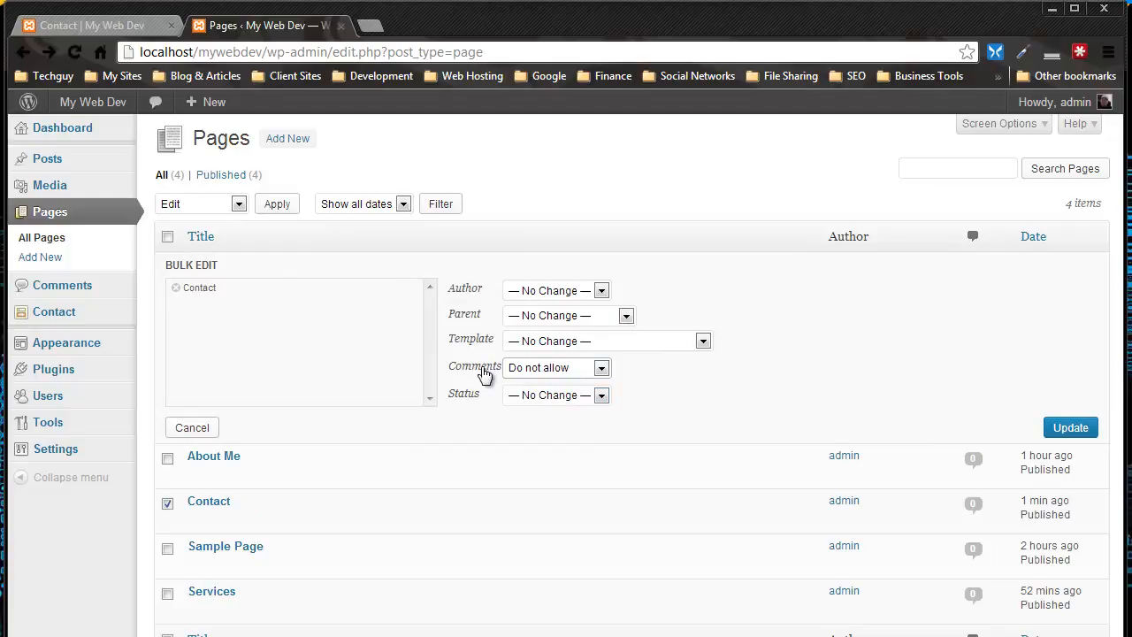
pyautogui.click(1070, 428)
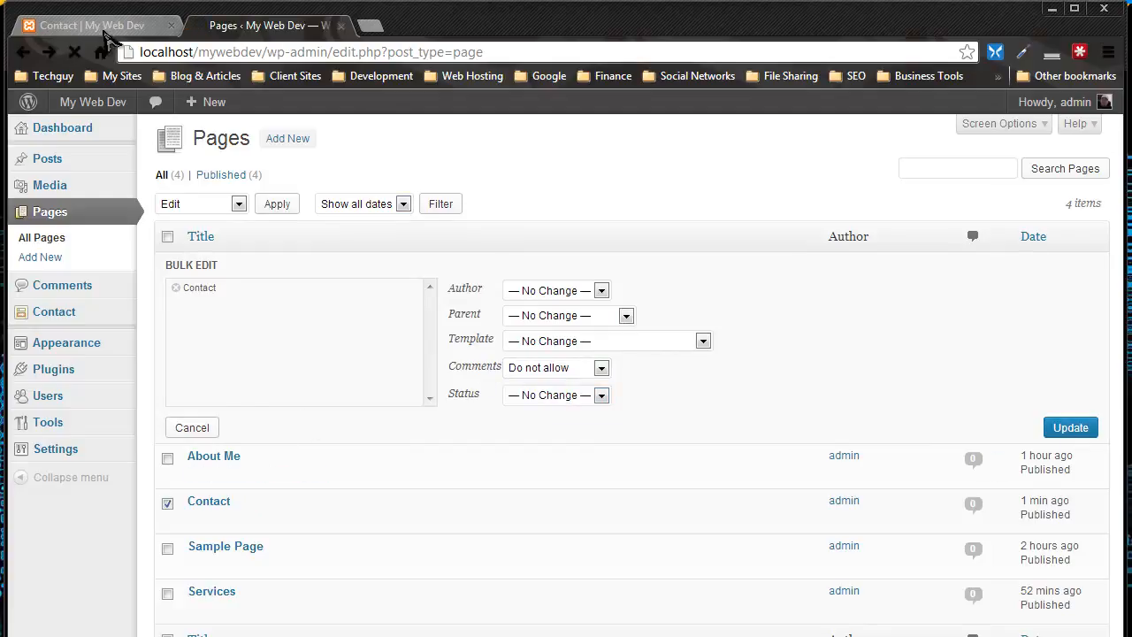
# Reload the live Contact page and check whether the comment section still appears below the form
pyautogui.click(88, 25)
pyautogui.click(78, 52)
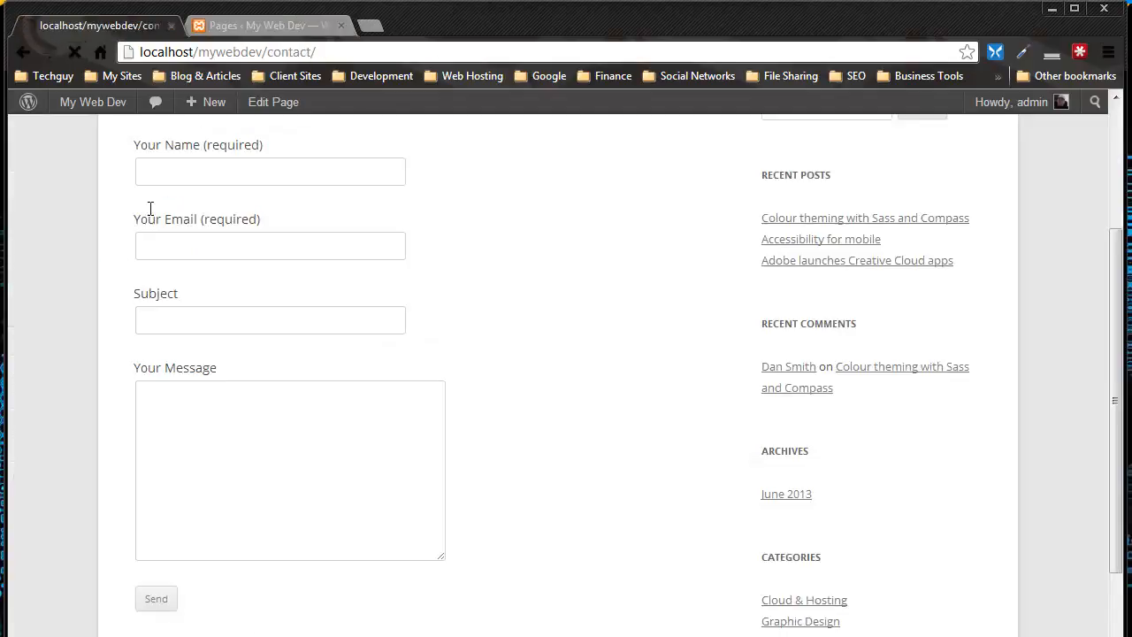
pyautogui.scroll(-5, 94, 289)
pyautogui.scroll(5, 95, 327)
pyautogui.scroll(-3, 376, 430)
pyautogui.scroll(-2, 640, 384)
pyautogui.scroll(5, 669, 393)
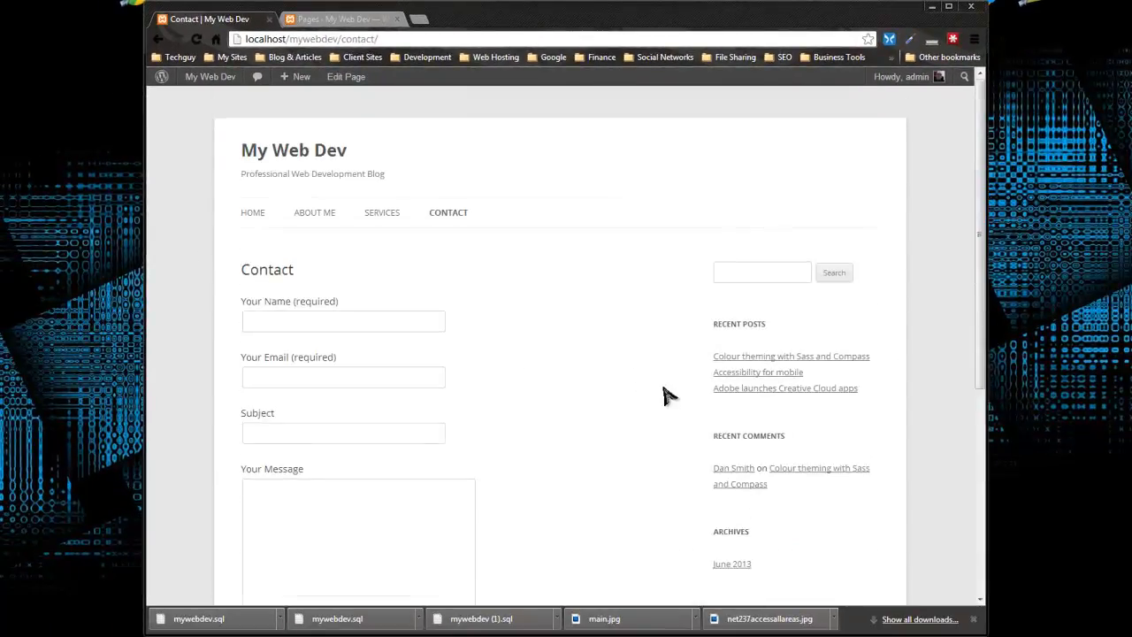
pyautogui.scroll(-3, 305, 314)
pyautogui.scroll(2, 283, 248)
# Fill in the contact form with the sender's name, the sender's e-mail and the subject "Id like to guset post"
pyautogui.click(260, 187)
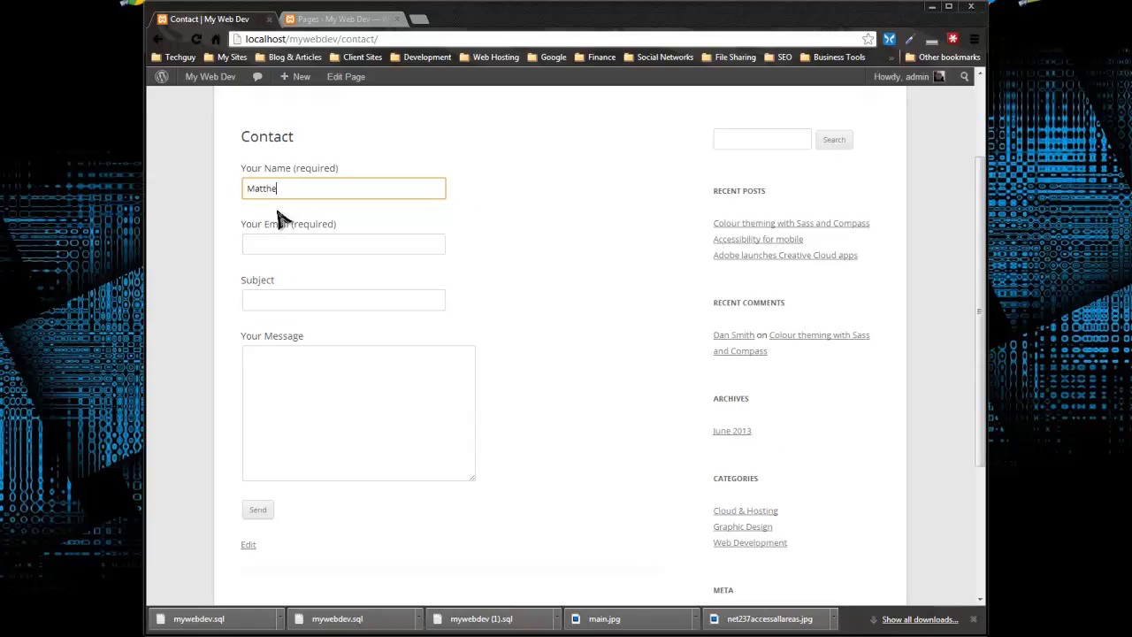
pyautogui.press('Tab')
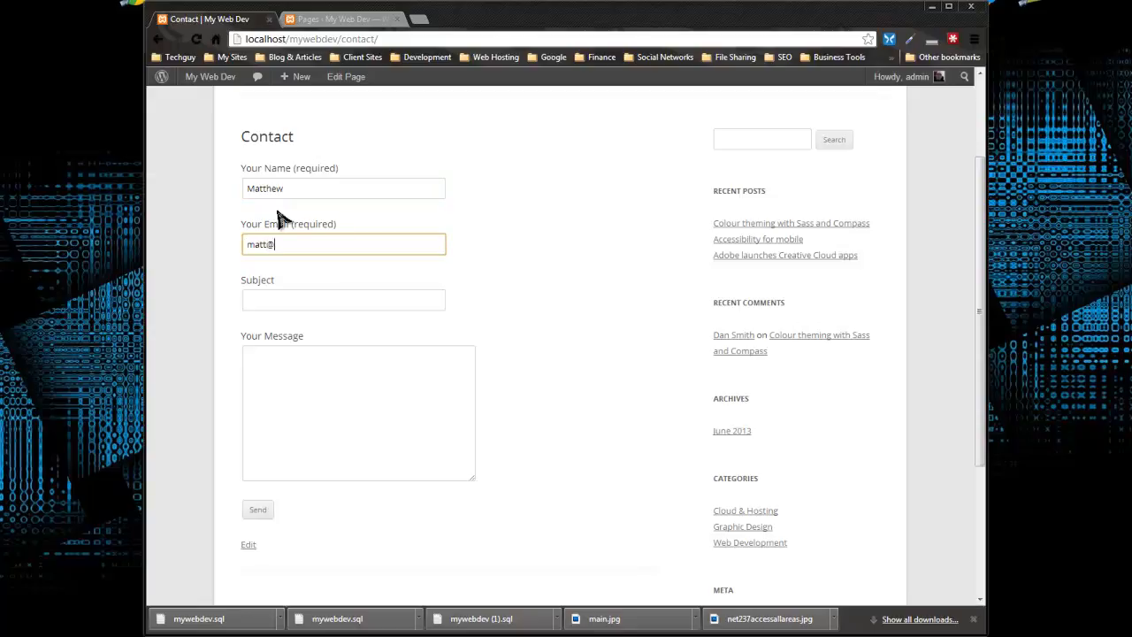
pyautogui.press('Tab')
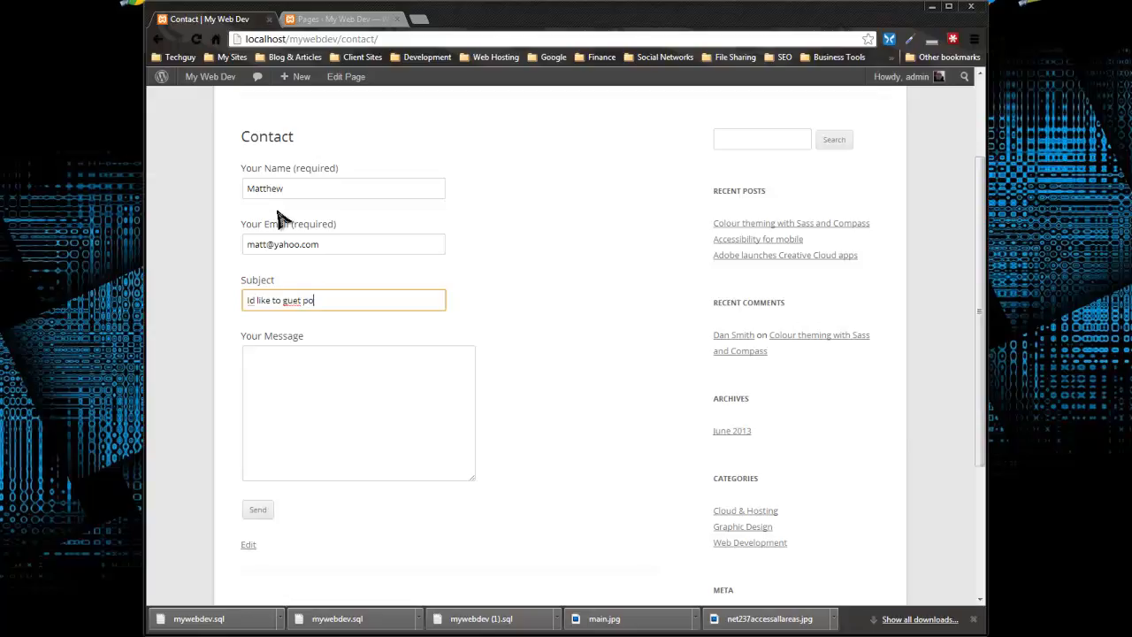
pyautogui.rightClick(299, 298)
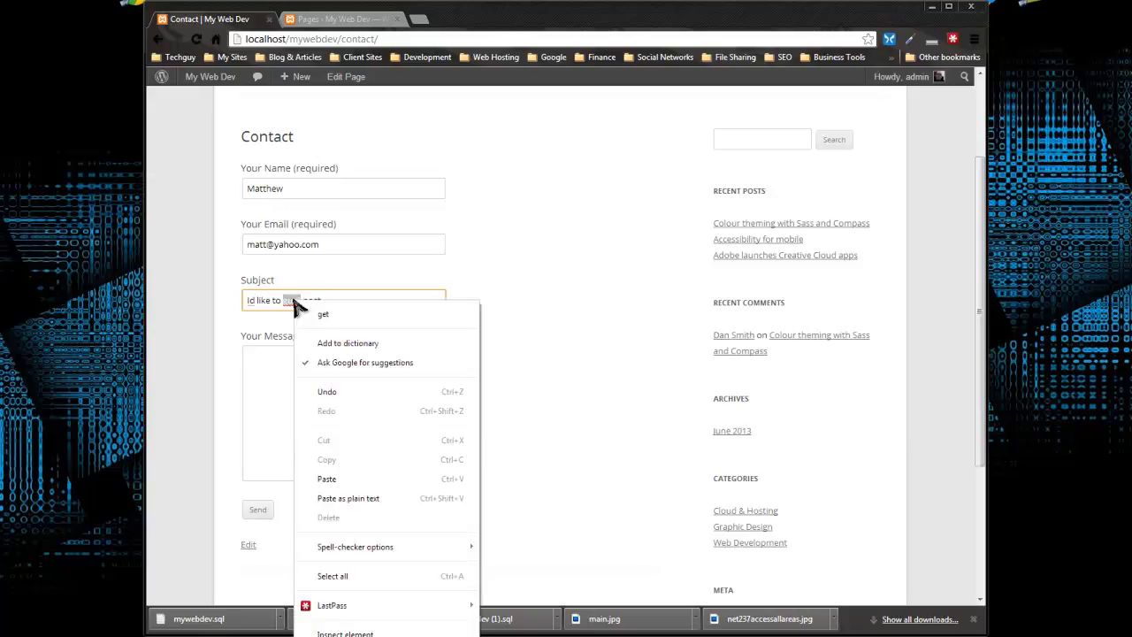
pyautogui.click(299, 332)
pyautogui.click(293, 301)
pyautogui.write('s')
# Enter "blah blah" as the message, send the contact form and check the response below it
pyautogui.click(320, 363)
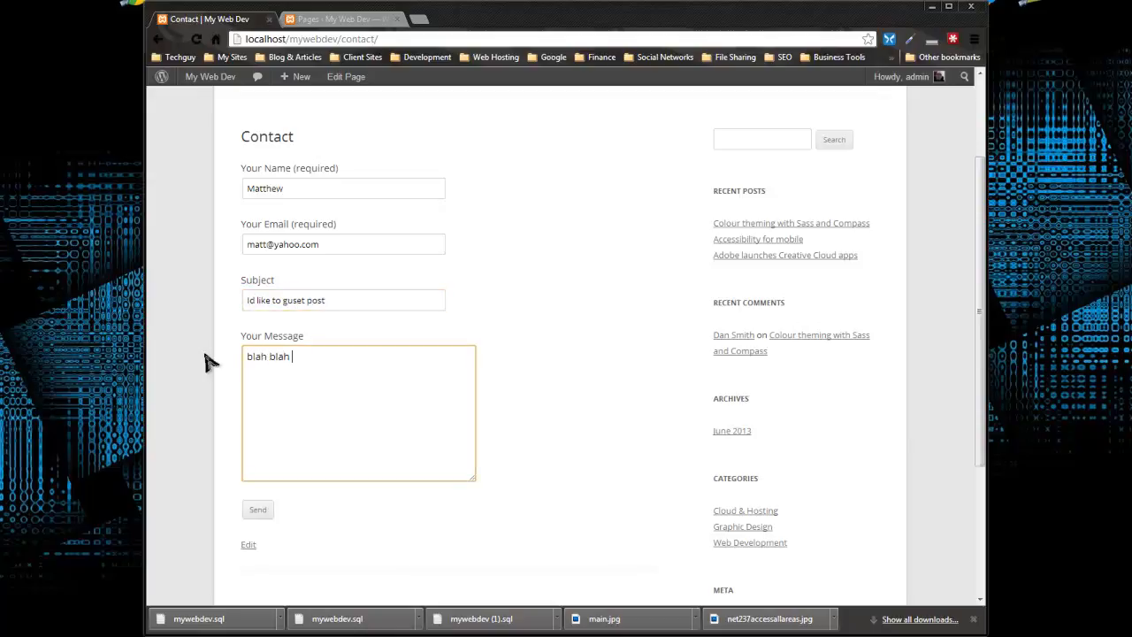
pyautogui.click(256, 520)
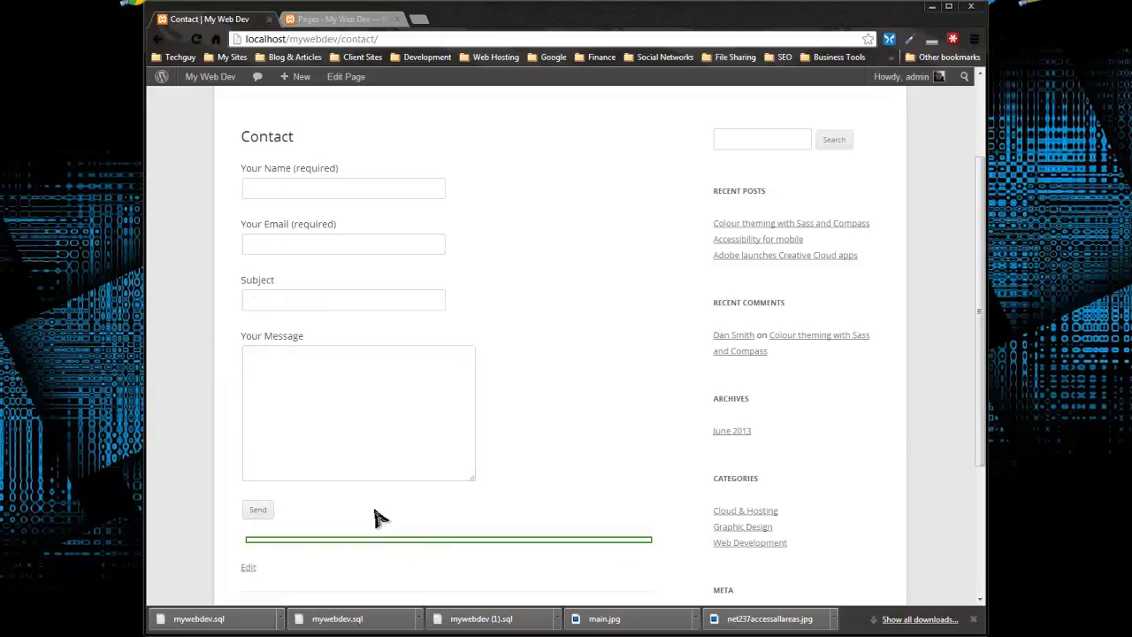
pyautogui.scroll(-3, 380, 515)
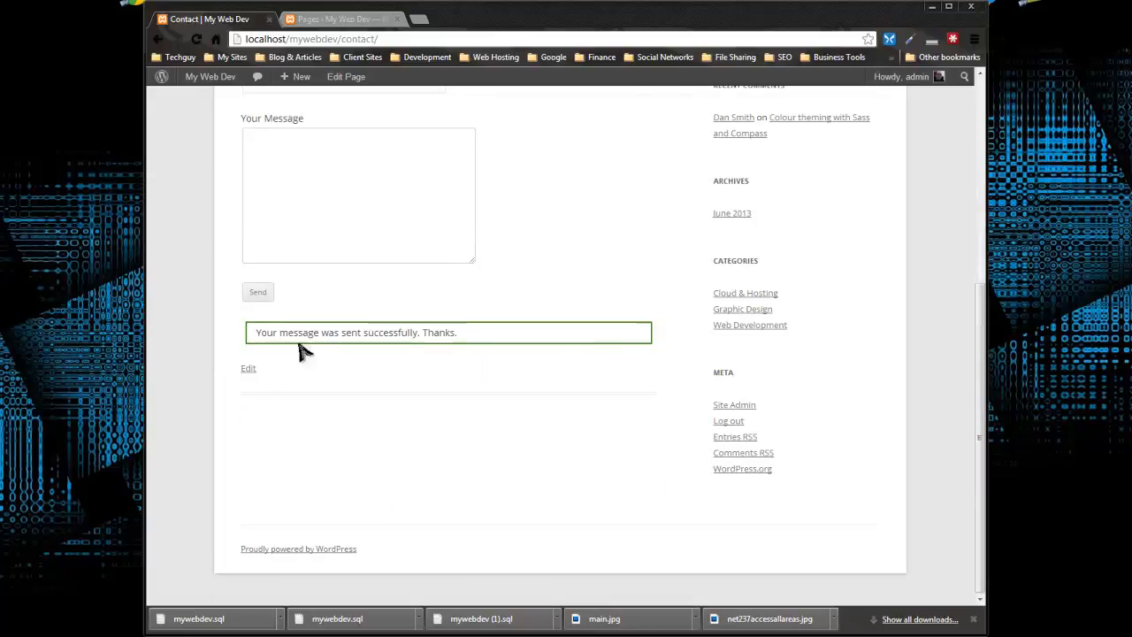
# Open Gmail in a new tab and try to sign in with the account's filled-in username and password
pyautogui.click(420, 22)
pyautogui.click(406, 165)
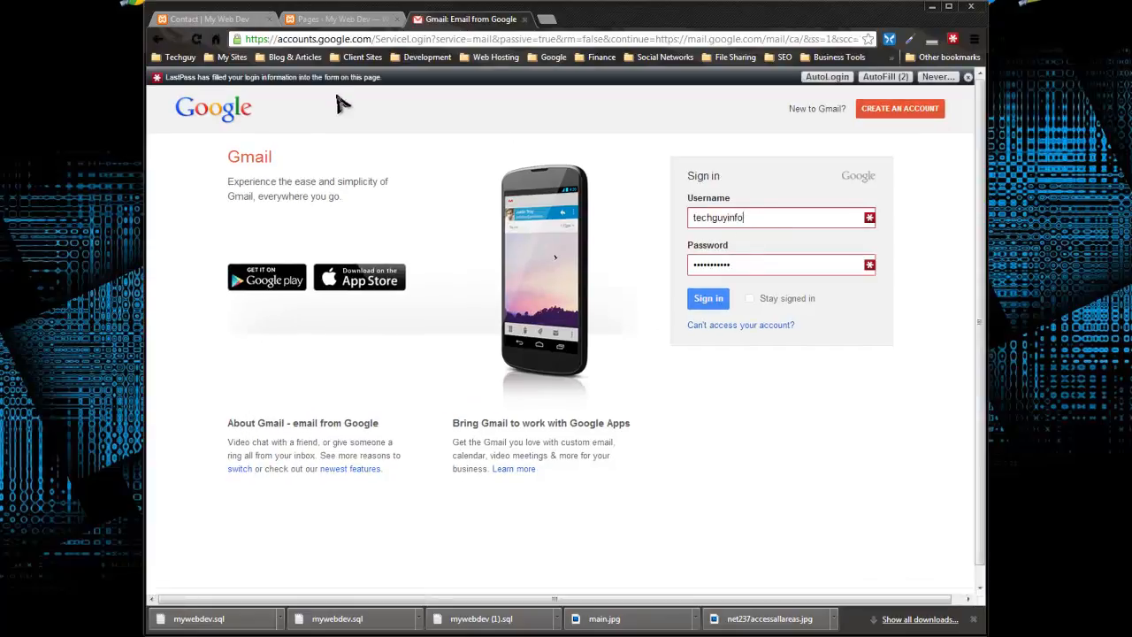
pyautogui.click(708, 300)
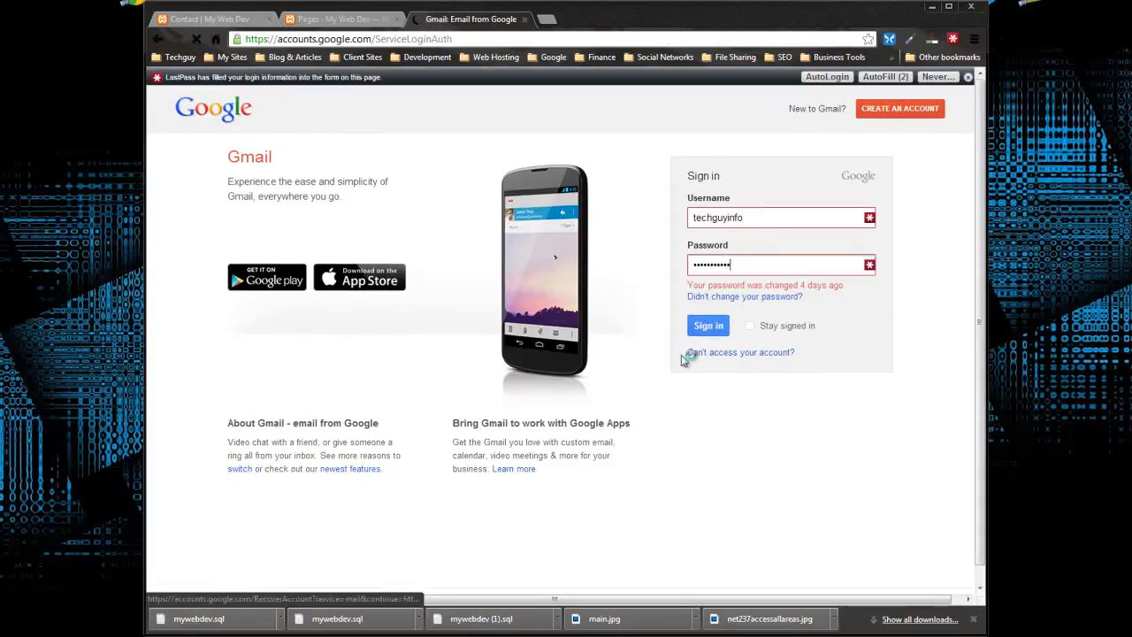
# Review the submitted form on the live Contact page and compare it with the admin Pages list
pyautogui.click(200, 17)
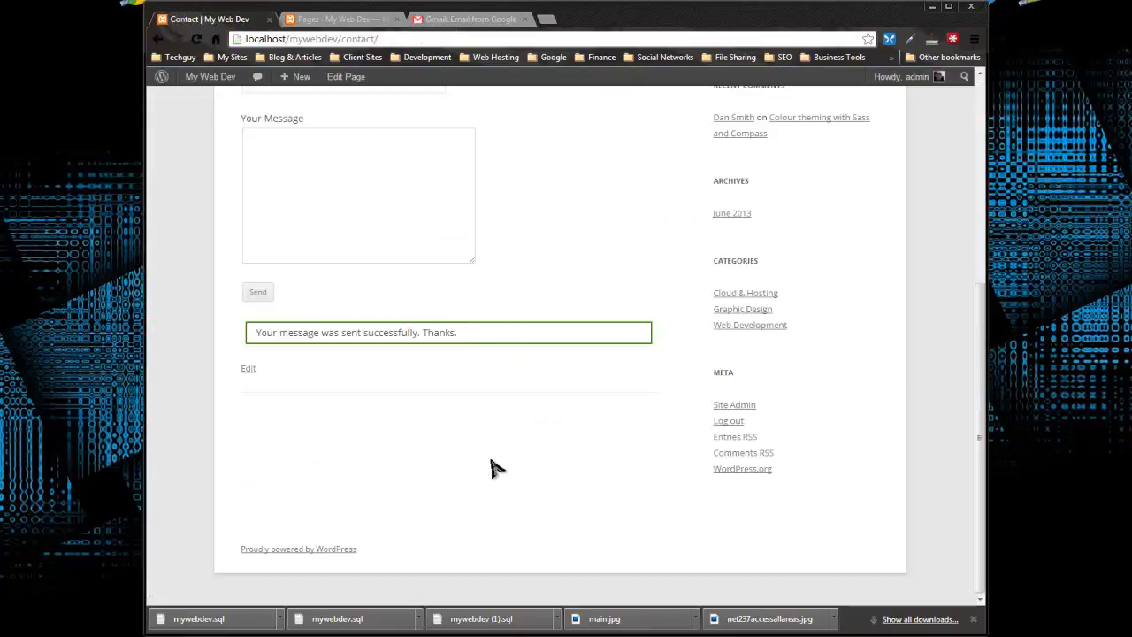
pyautogui.scroll(4, 492, 471)
pyautogui.scroll(-3, 352, 358)
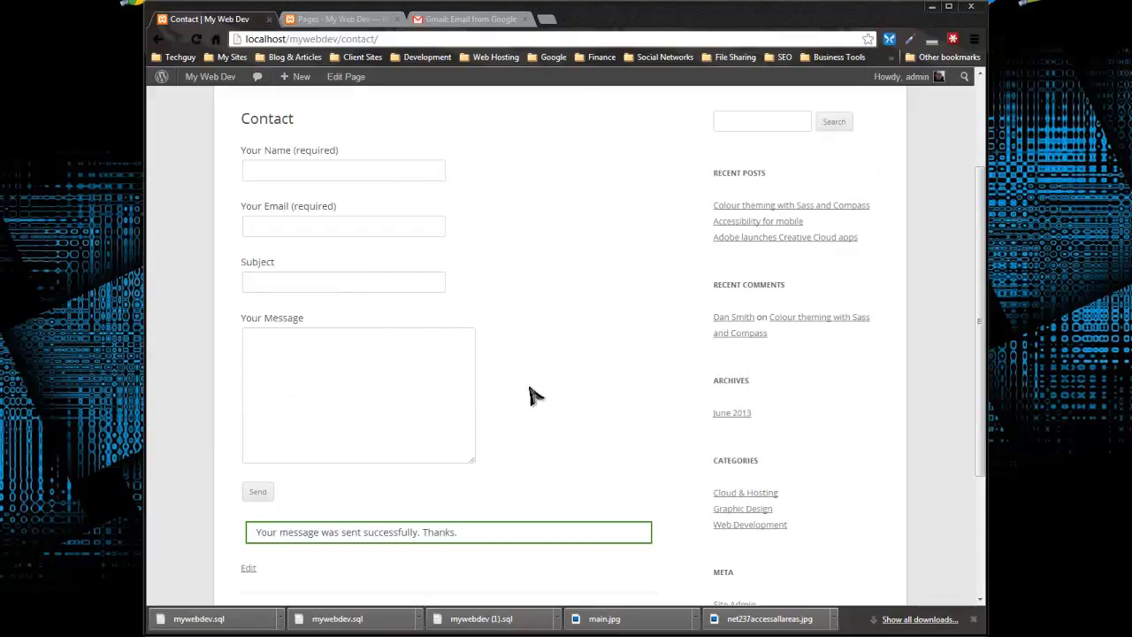
pyautogui.scroll(3, 504, 352)
pyautogui.scroll(-3, 310, 146)
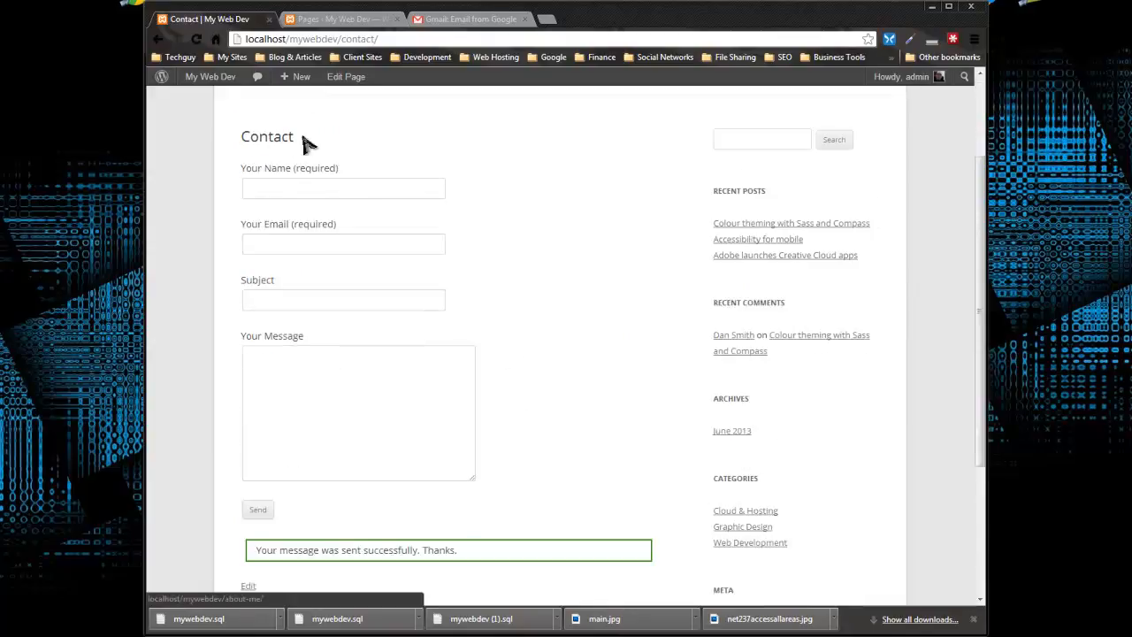
pyautogui.click(380, 19)
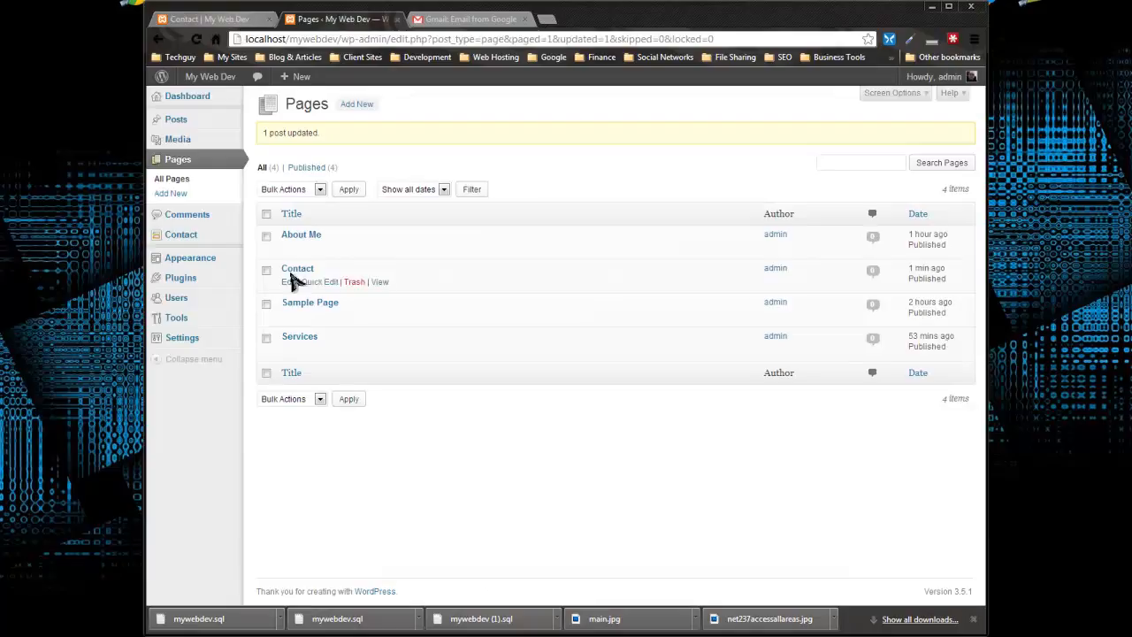
pyautogui.click(253, 23)
pyautogui.scroll(-3, 369, 239)
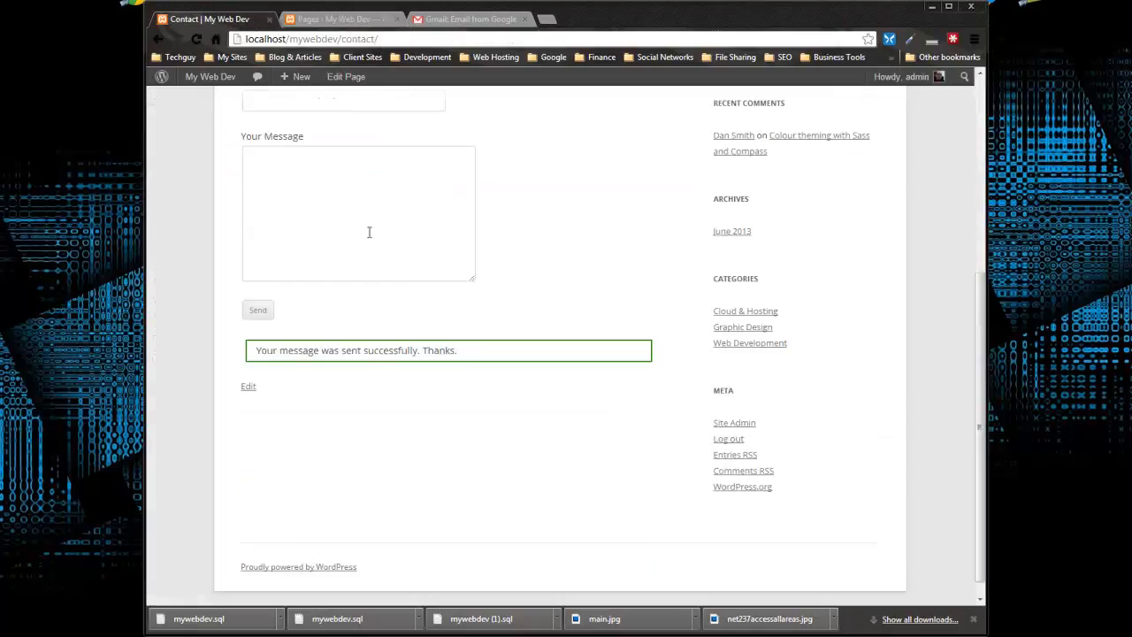
pyautogui.click(336, 21)
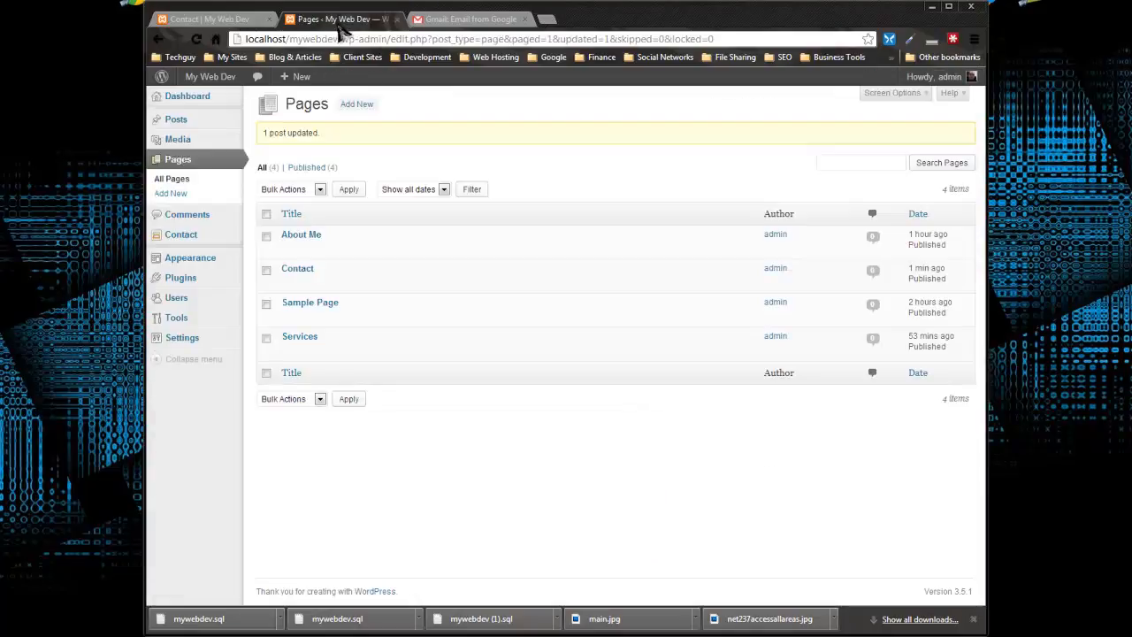
# Open Contact form 1 in the Contact Form 7 settings and add blank lines between the message field and the submit tag
pyautogui.moveTo(188, 347)
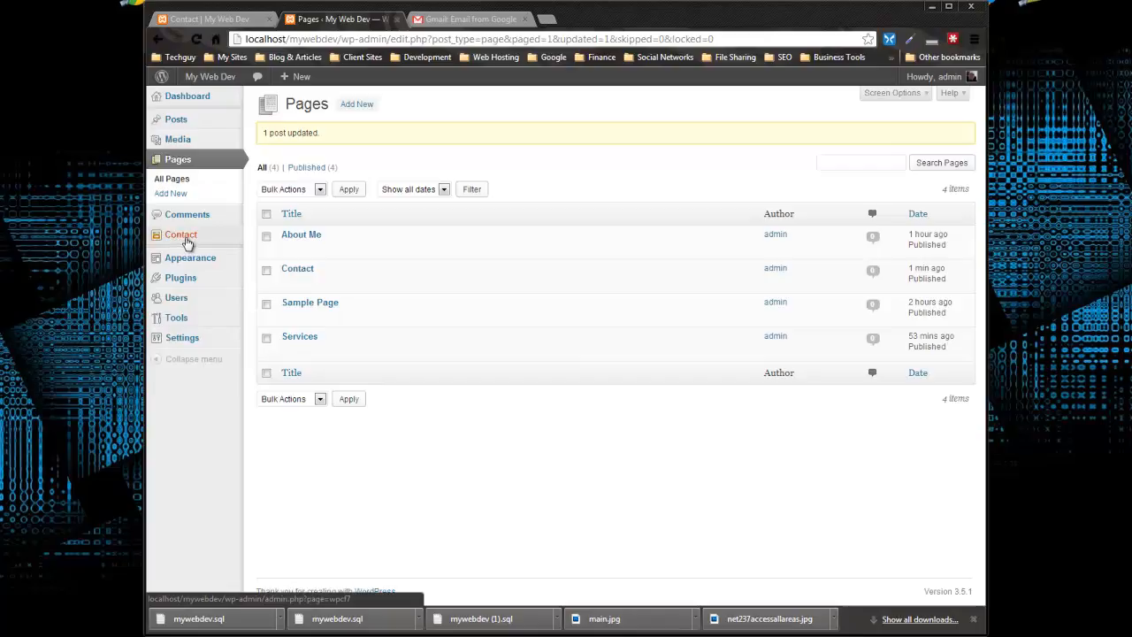
pyautogui.click(181, 239)
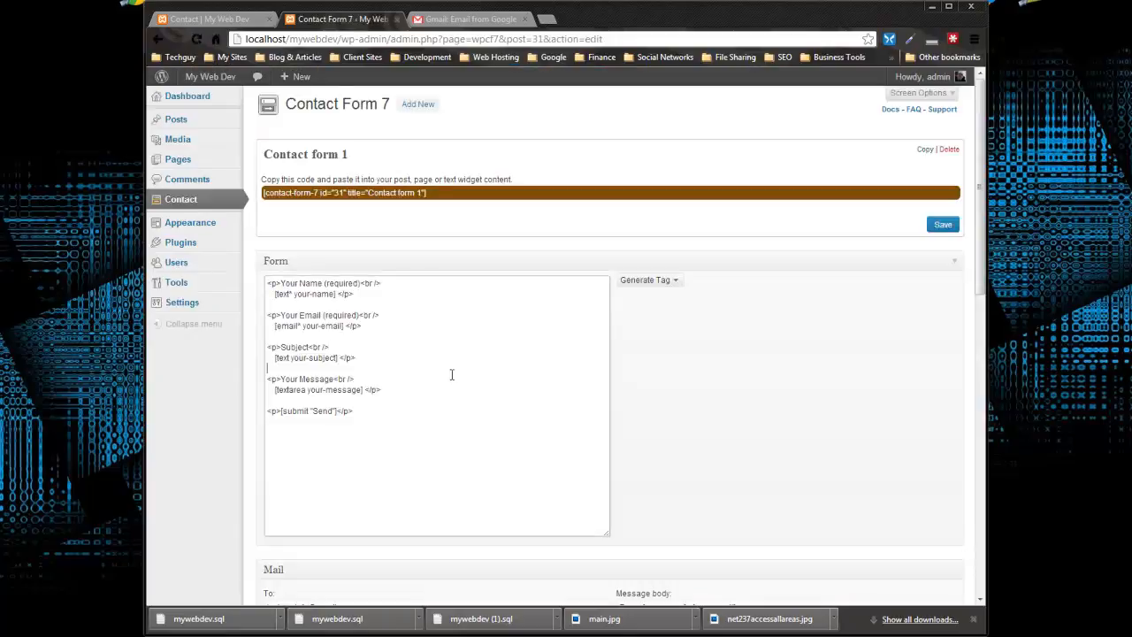
pyautogui.moveTo(460, 379); pyautogui.dragTo(414, 385)
pyautogui.click(408, 384)
pyautogui.press('Return')
pyautogui.press('Return')
# Open the CAPTCHA tag generator for the form and read its note about the required plugin
pyautogui.click(672, 281)
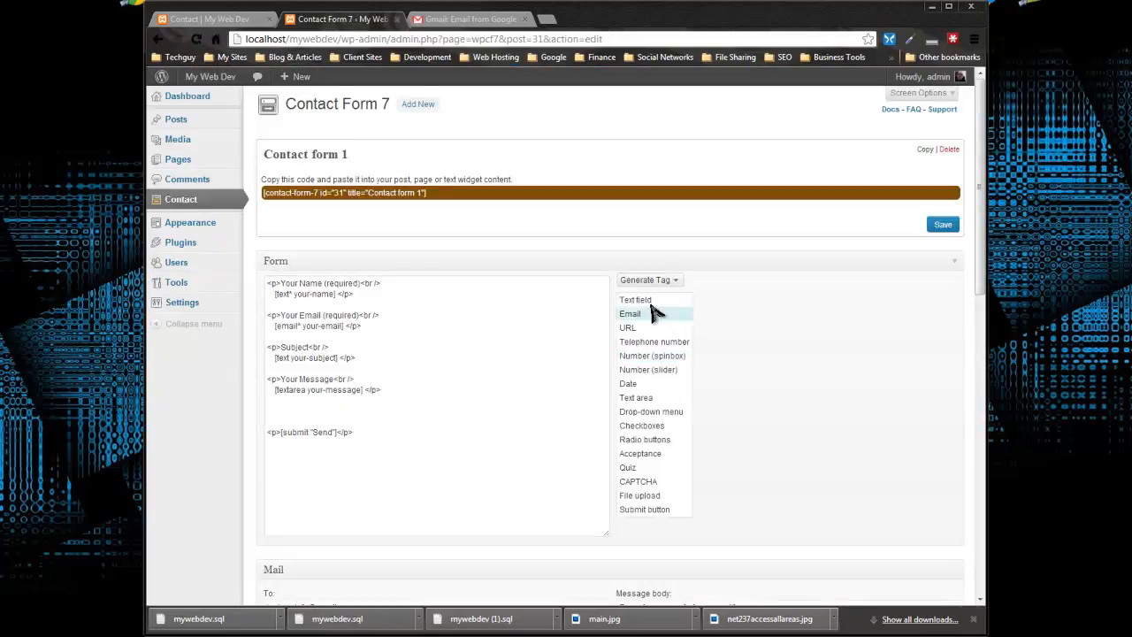
pyautogui.click(638, 482)
pyautogui.scroll(-2, 717, 362)
pyautogui.scroll(1, 708, 358)
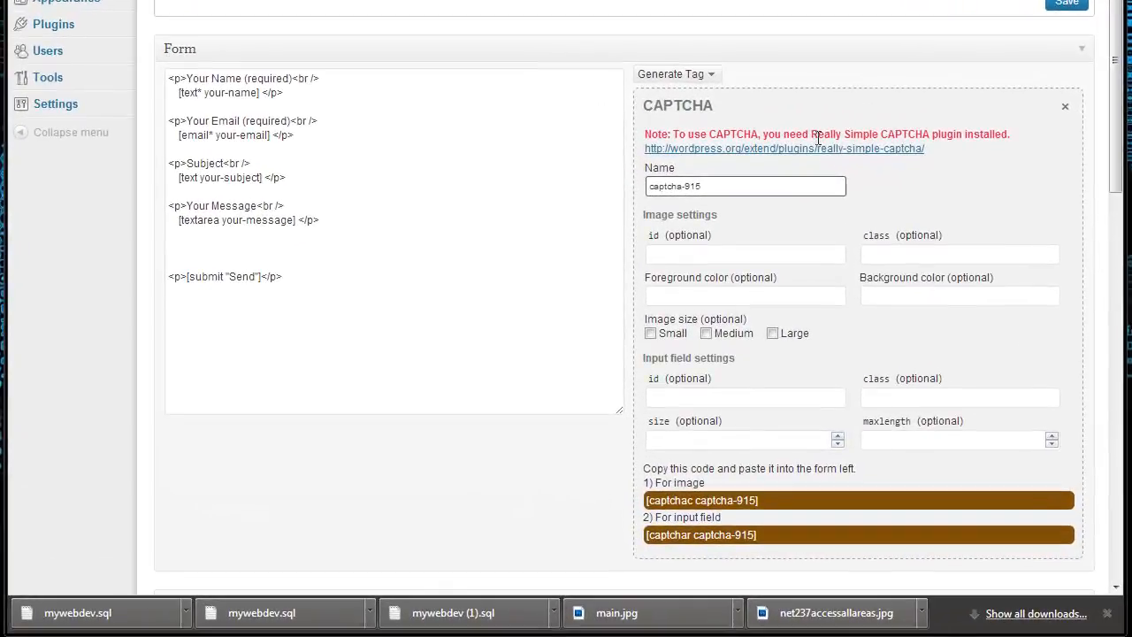
pyautogui.moveTo(811, 136); pyautogui.dragTo(1009, 134)
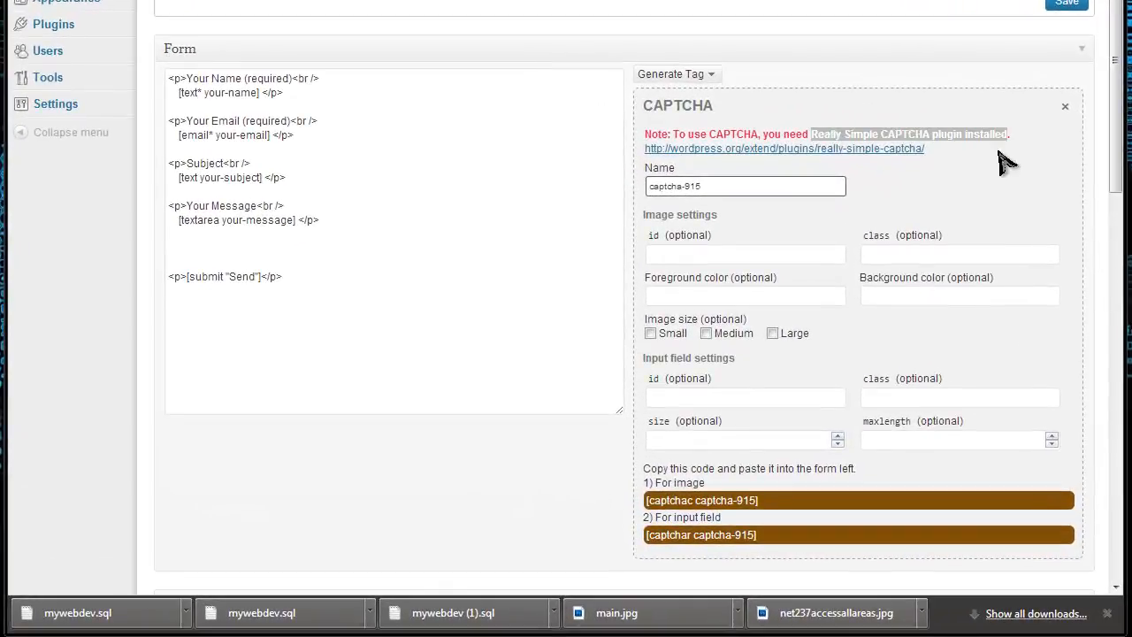
# Open the linked Really Simple CAPTCHA page on WordPress.org in a new tab and look it over
pyautogui.rightClick(698, 150)
pyautogui.click(741, 168)
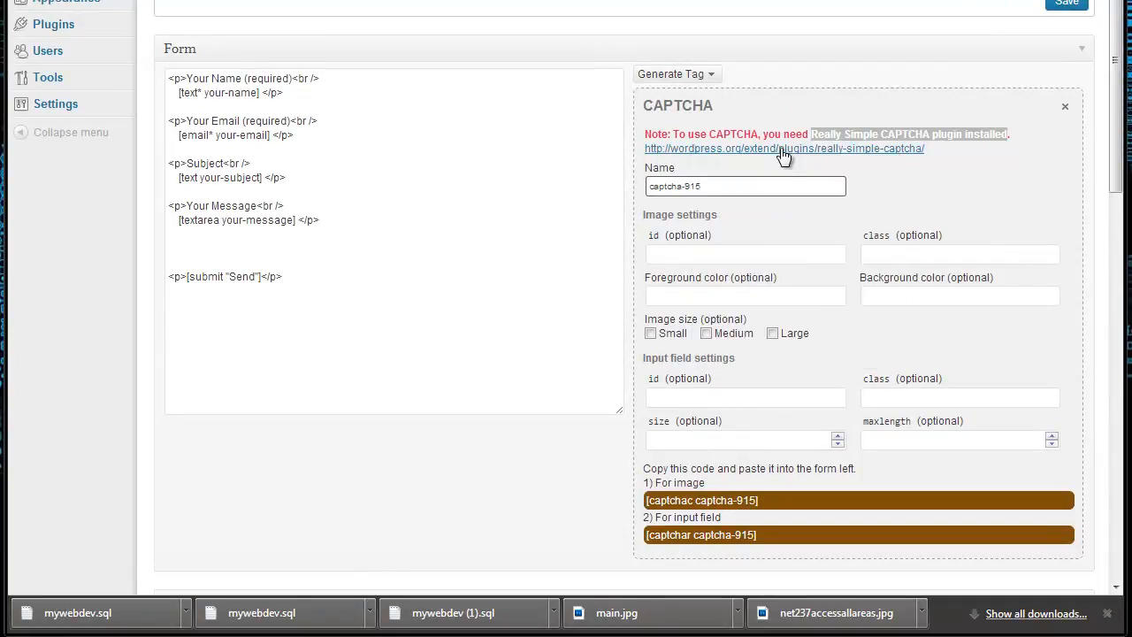
pyautogui.hotkey('ctrl', 'Tab')
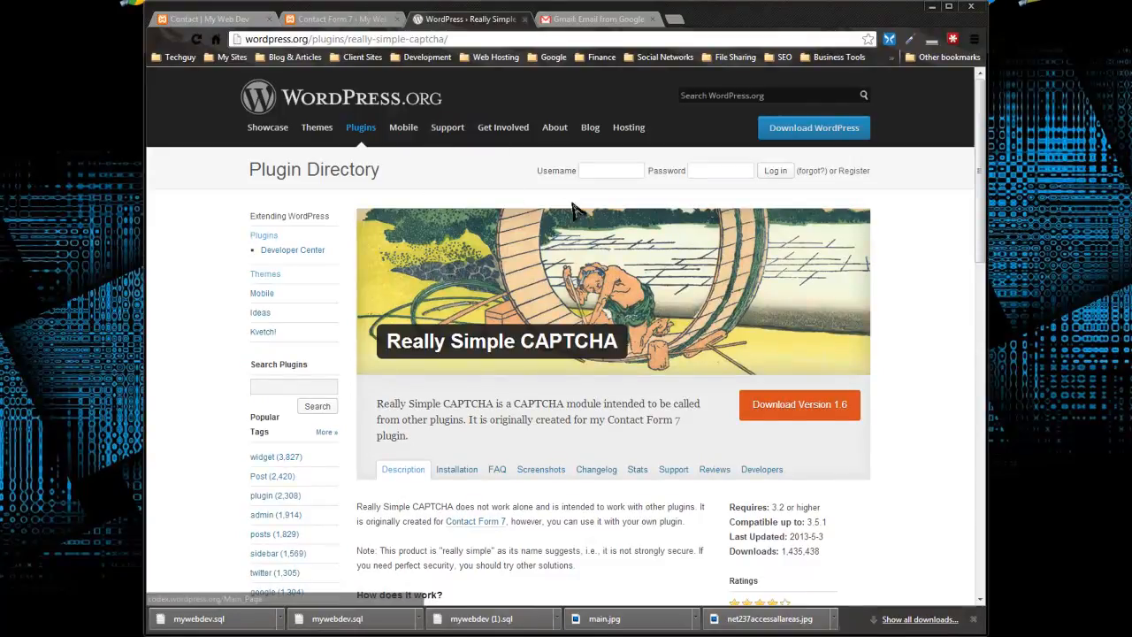
# Return to the Contact Form 7 editor and open the site's installed plugins page in a new tab
pyautogui.click(320, 12)
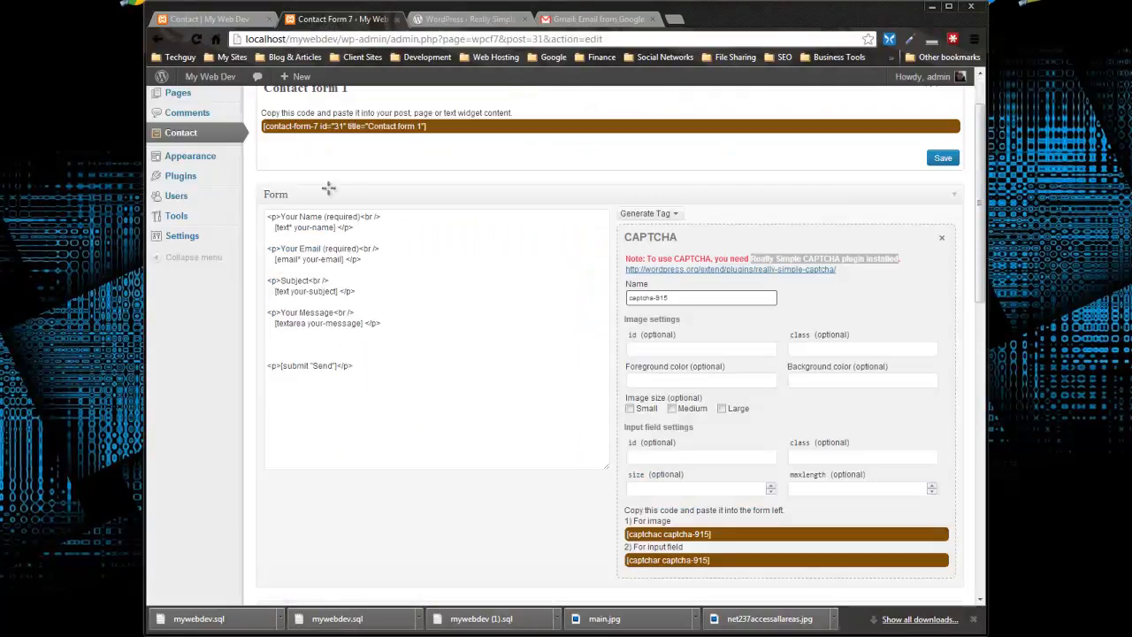
pyautogui.scroll(2, 222, 245)
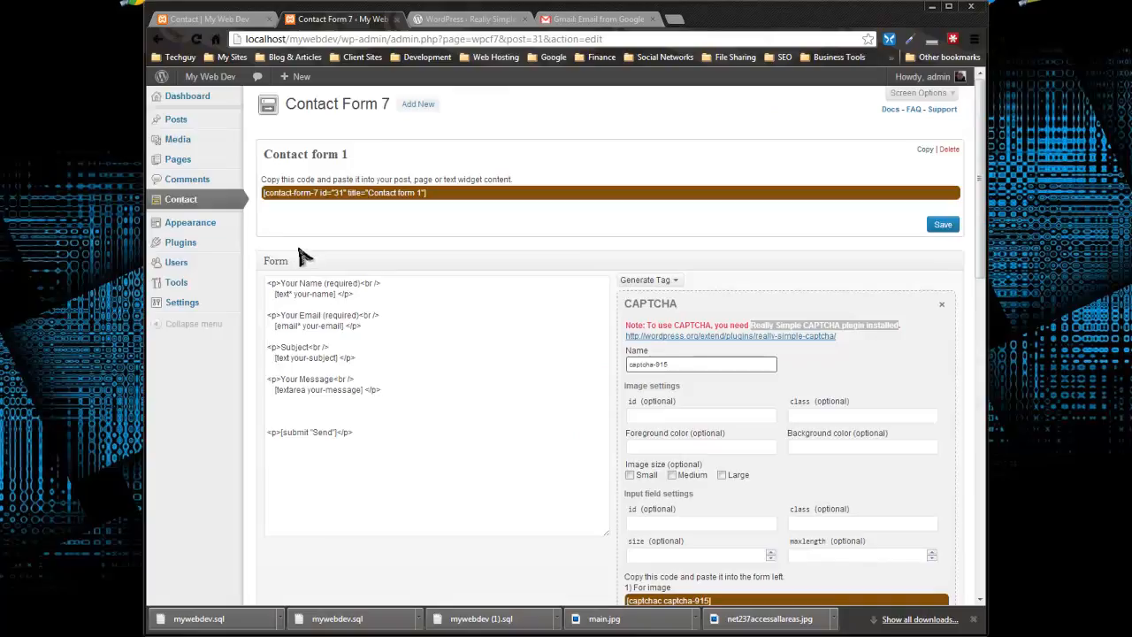
pyautogui.rightClick(182, 244)
pyautogui.click(232, 255)
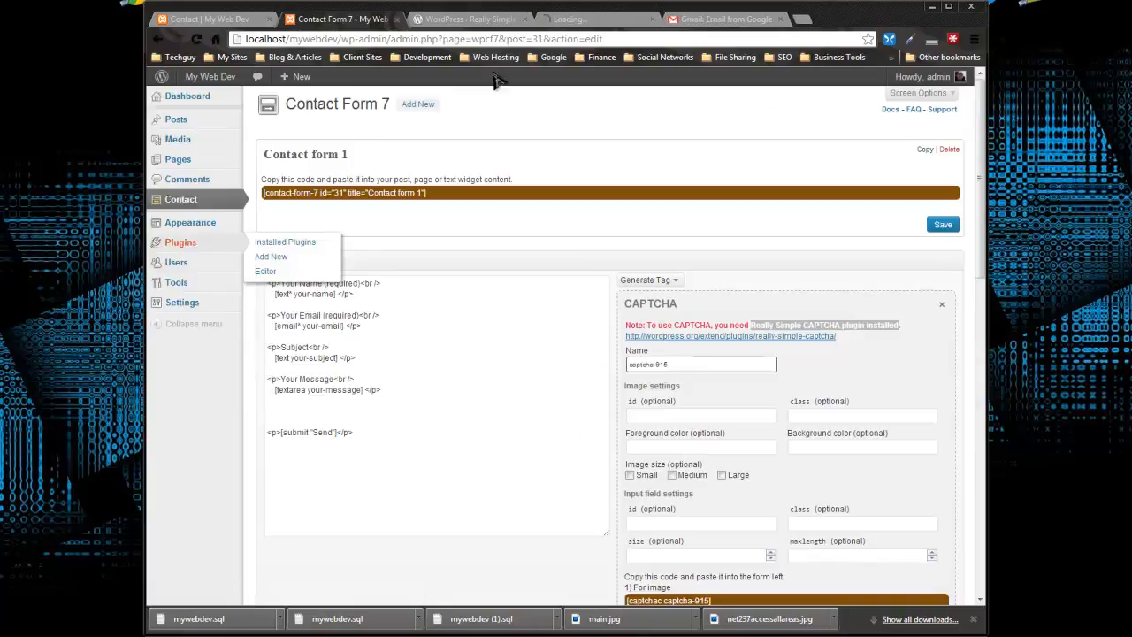
pyautogui.click(601, 19)
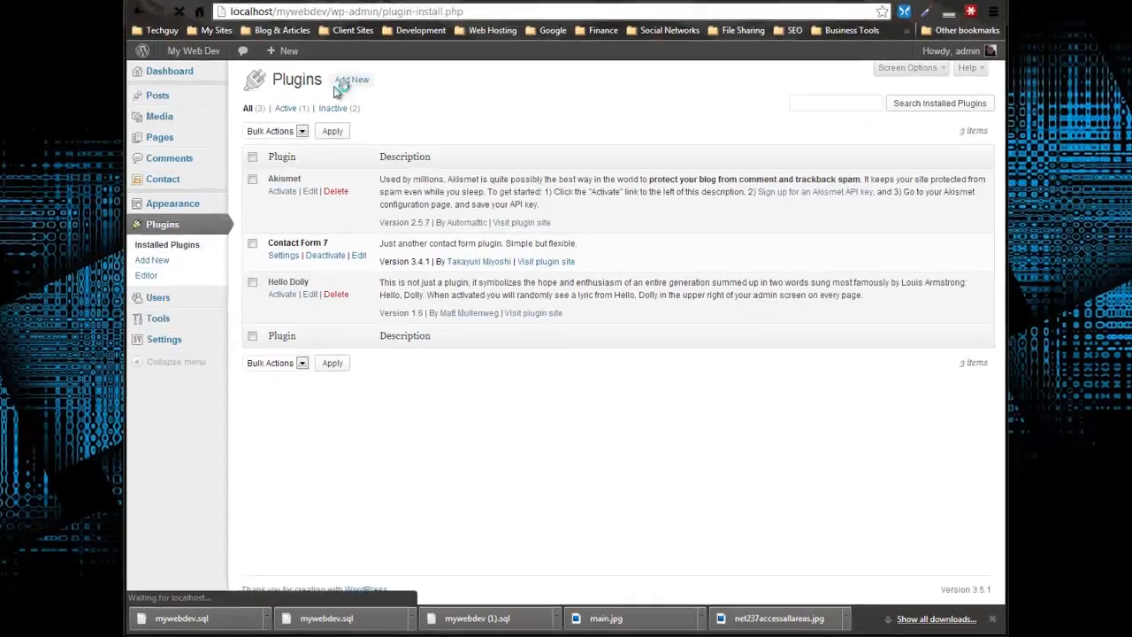
# Start adding a new plugin and search the plugin directory for "really simple"
pyautogui.click(355, 106)
pyautogui.click(226, 76)
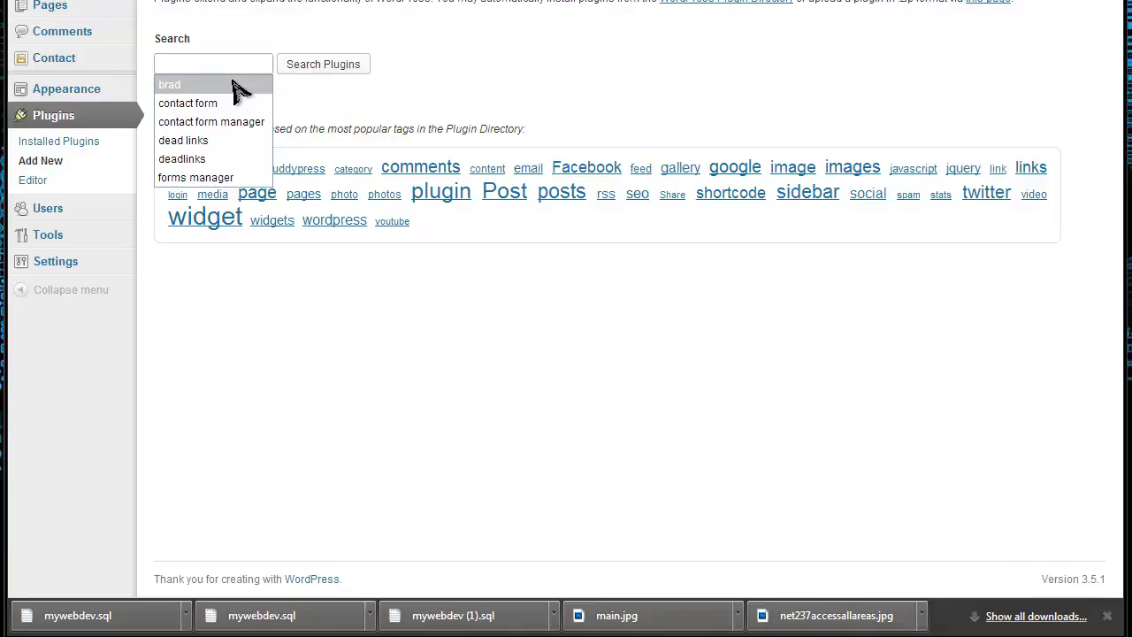
pyautogui.write('really simpl')
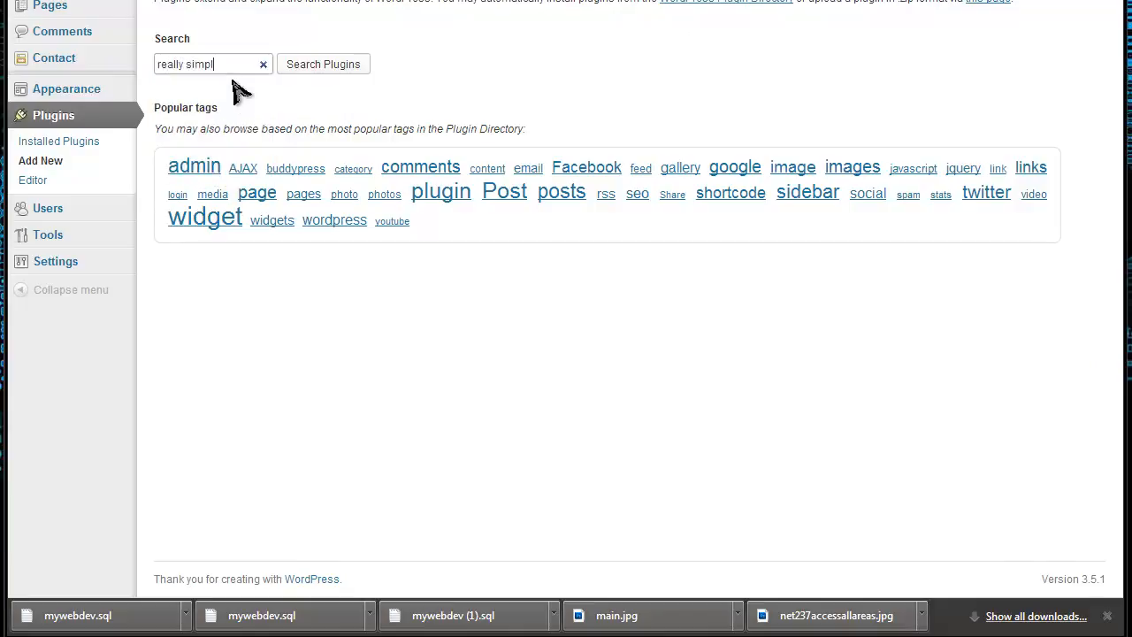
pyautogui.click(354, 64)
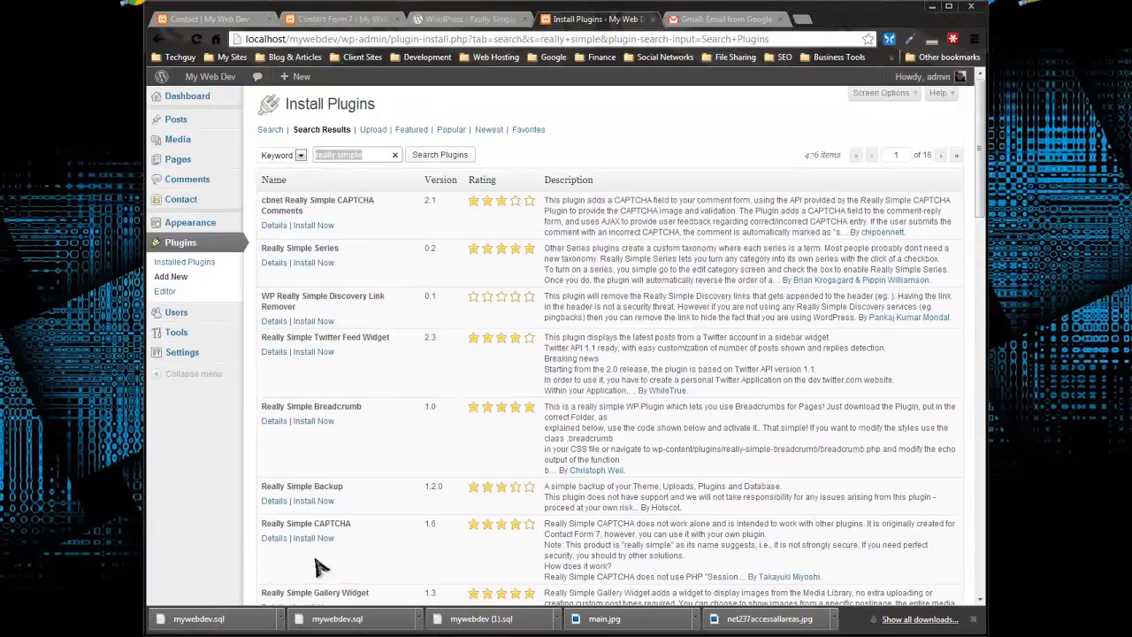
# Install the Really Simple CAPTCHA 1.6 plugin from the search results and activate it
pyautogui.scroll(-3, 354, 462)
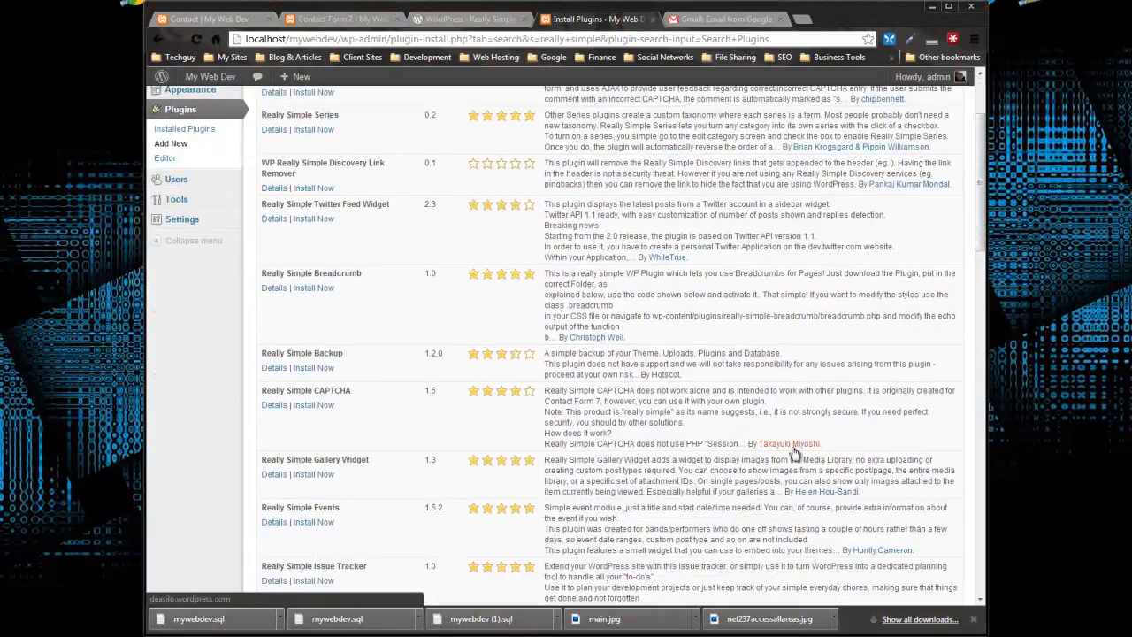
pyautogui.click(301, 407)
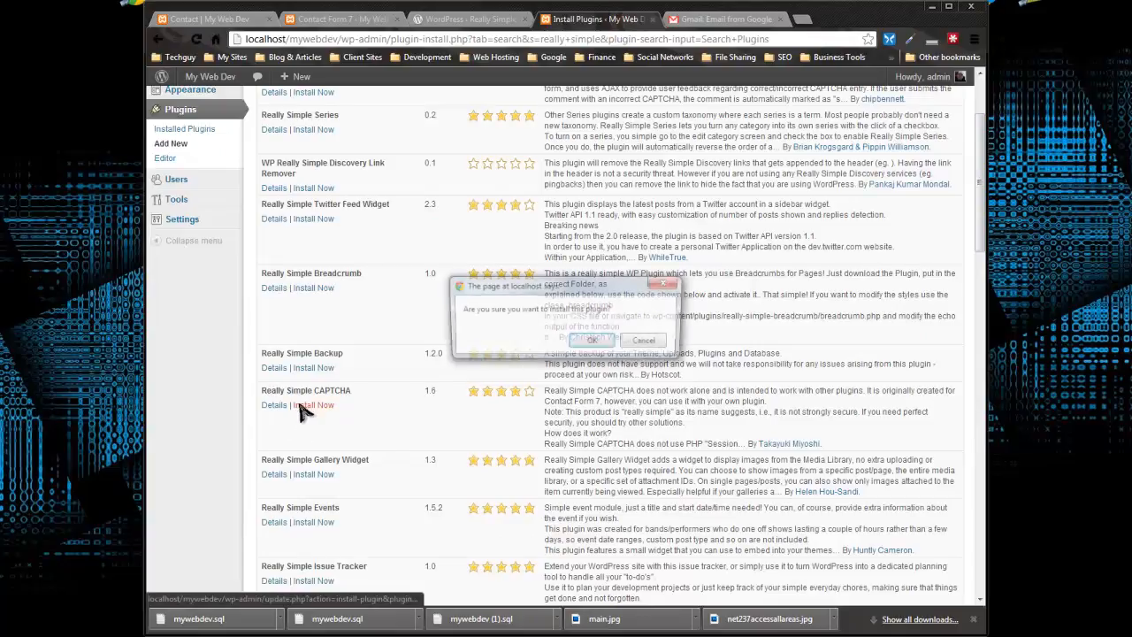
pyautogui.click(593, 341)
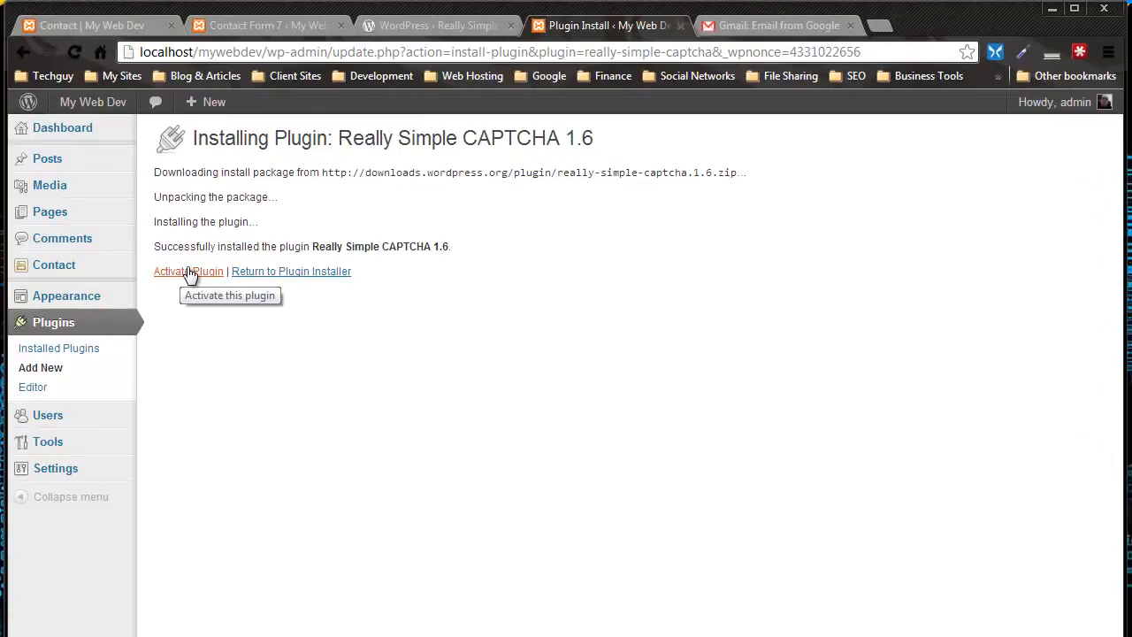
pyautogui.click(188, 272)
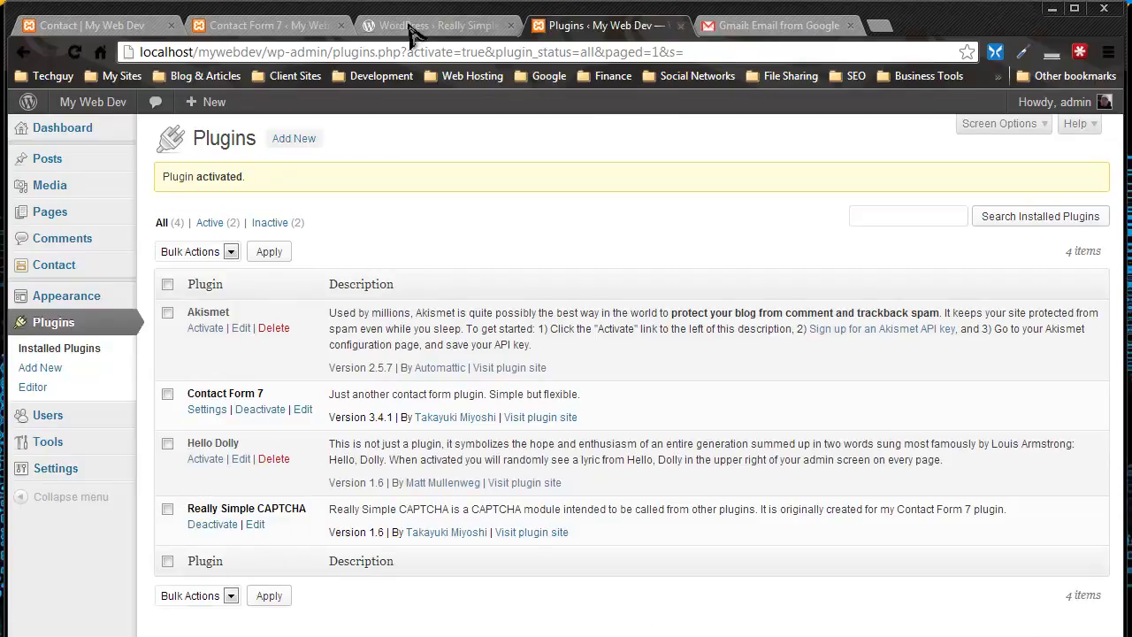
# Go back to the Contact Form 7 editor and reload it so the newly activated plugin is recognised
pyautogui.click(364, 21)
pyautogui.click(293, 23)
pyautogui.scroll(-1, 446, 342)
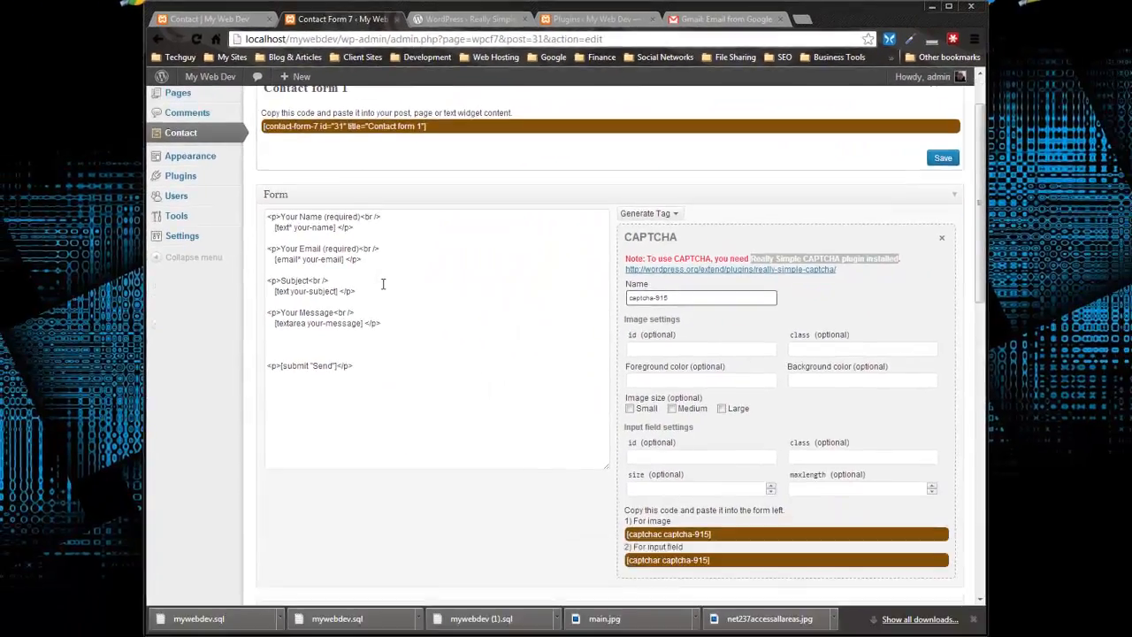
pyautogui.scroll(1, 376, 293)
pyautogui.click(183, 41)
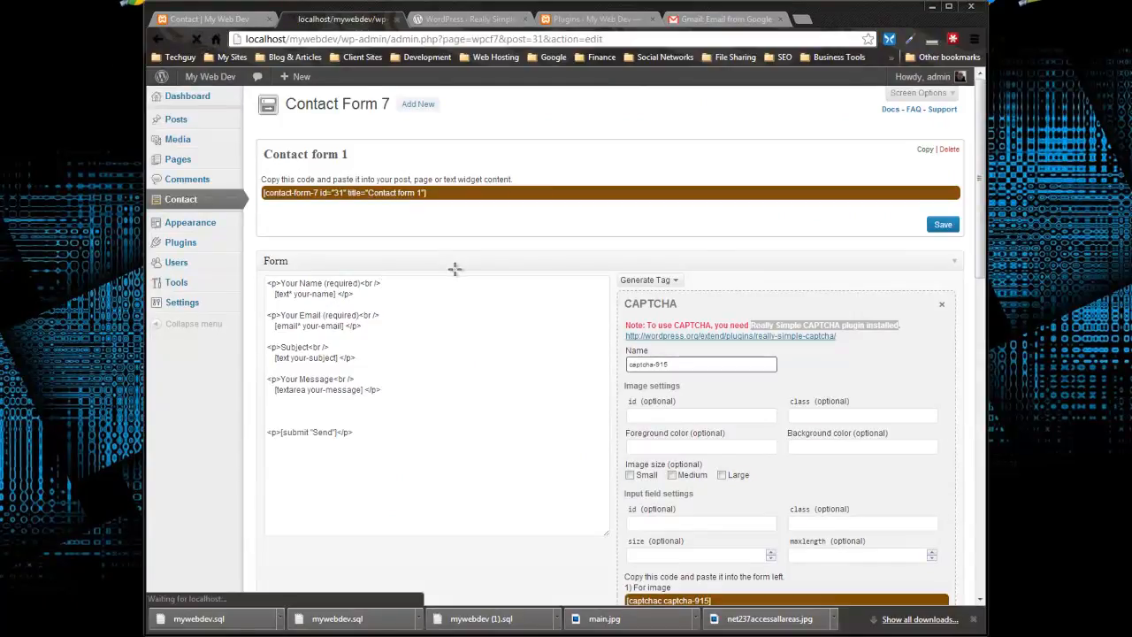
# Add blank lines below the message field in the form template and generate a new CAPTCHA tag
pyautogui.click(404, 393)
pyautogui.press('Return')
pyautogui.press('Return')
pyautogui.click(676, 280)
pyautogui.click(639, 482)
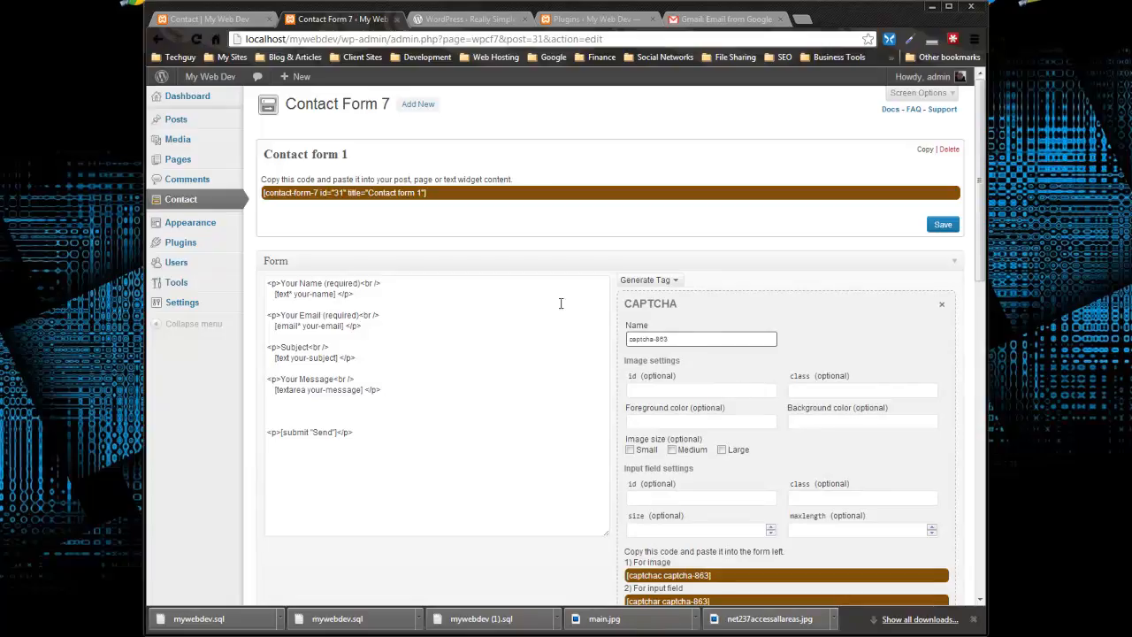
# Copy the CAPTCHA image code [captchac captcha-863] and paste it between the message field and the submit tag in the form template
pyautogui.scroll(-2, 583, 308)
pyautogui.scroll(1, 643, 205)
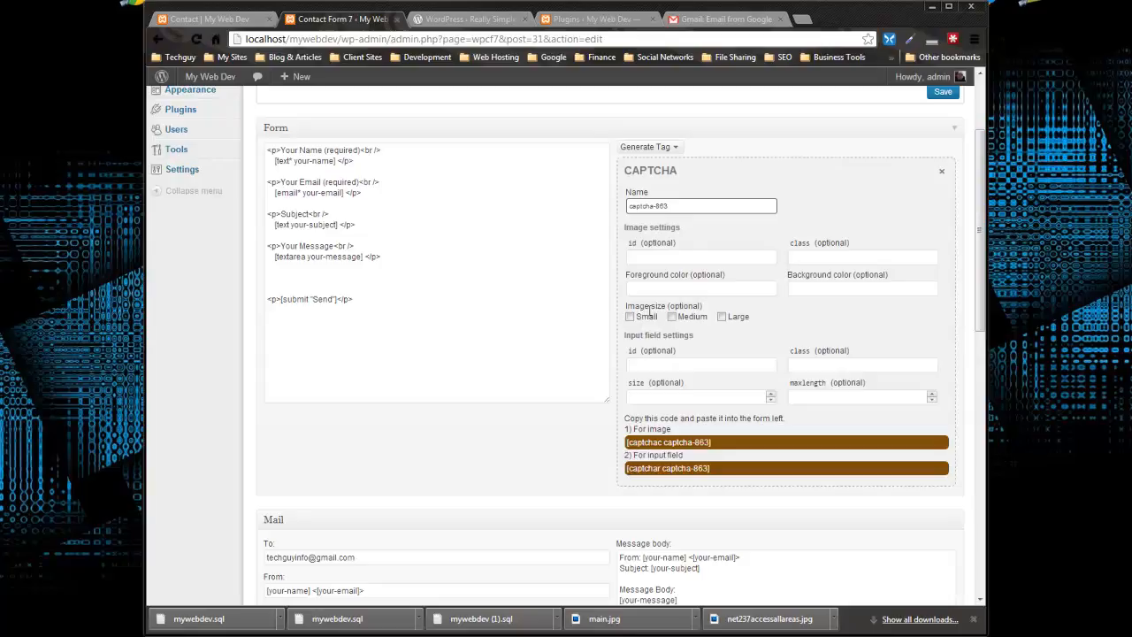
pyautogui.scroll(-1, 800, 358)
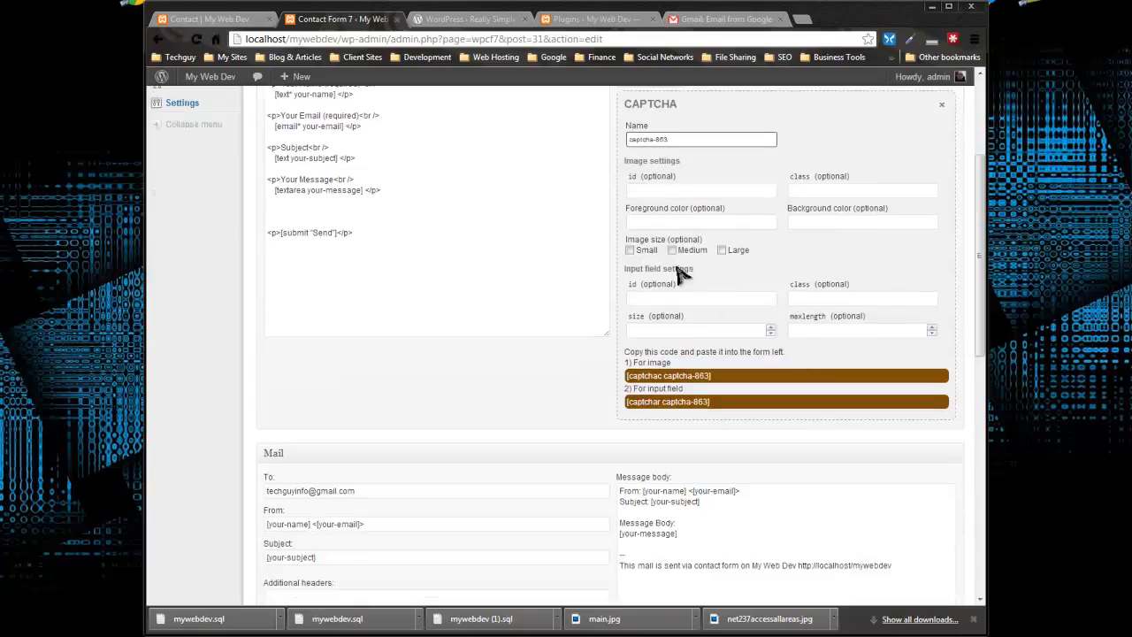
pyautogui.scroll(-1, 639, 265)
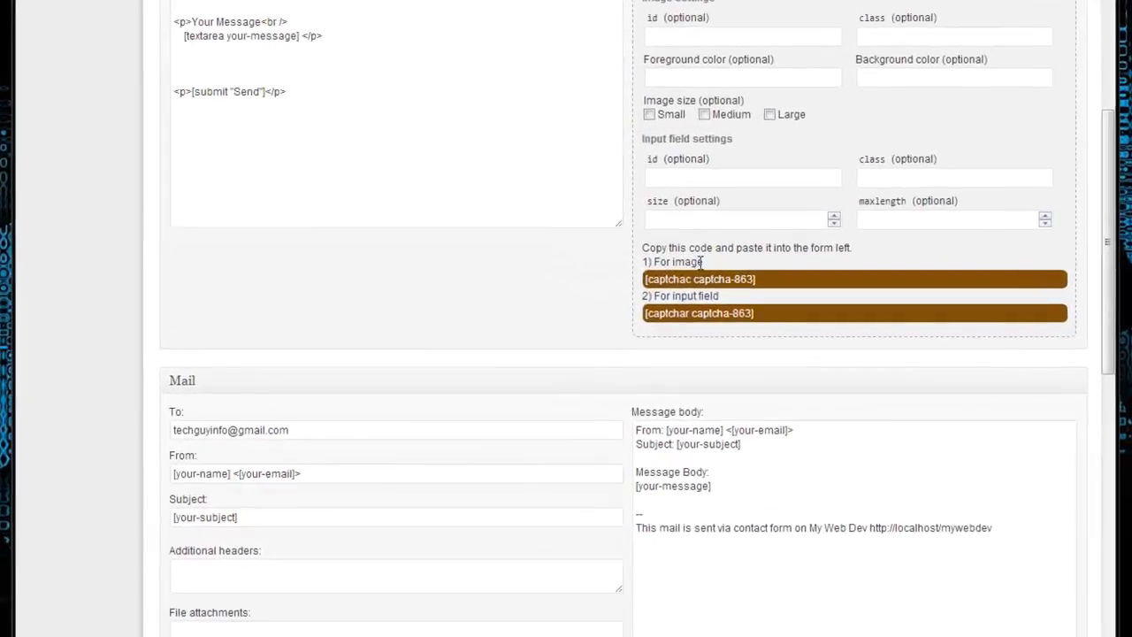
pyautogui.click(763, 308)
pyautogui.click(756, 313)
pyautogui.click(759, 281)
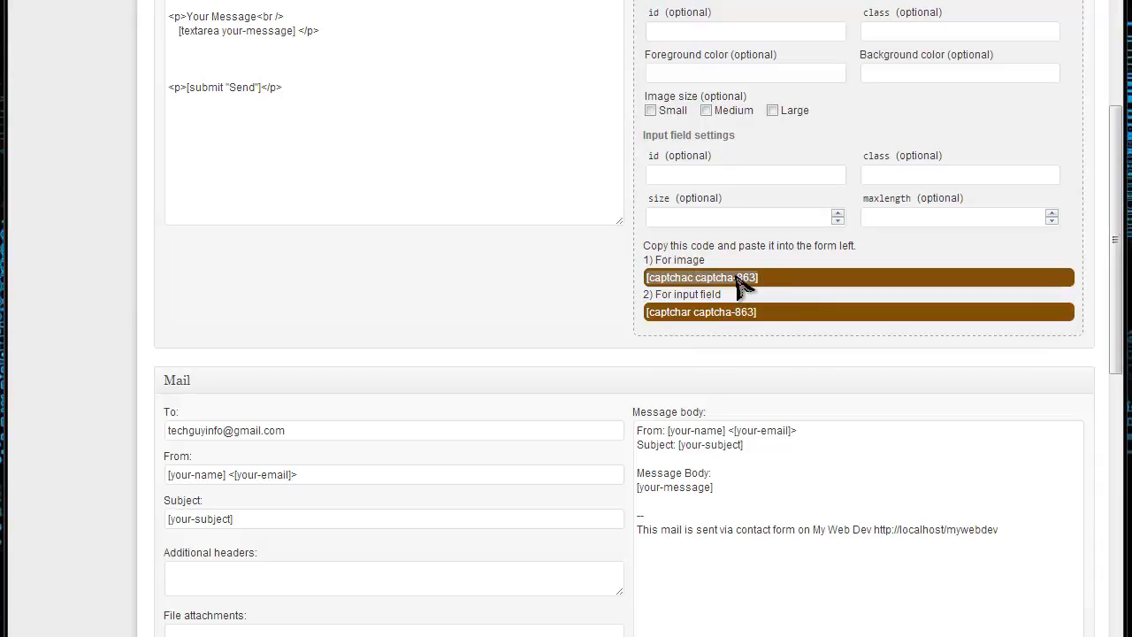
pyautogui.rightClick(734, 281)
pyautogui.click(777, 381)
pyautogui.click(213, 58)
pyautogui.hotkey('ctrl', 'v')
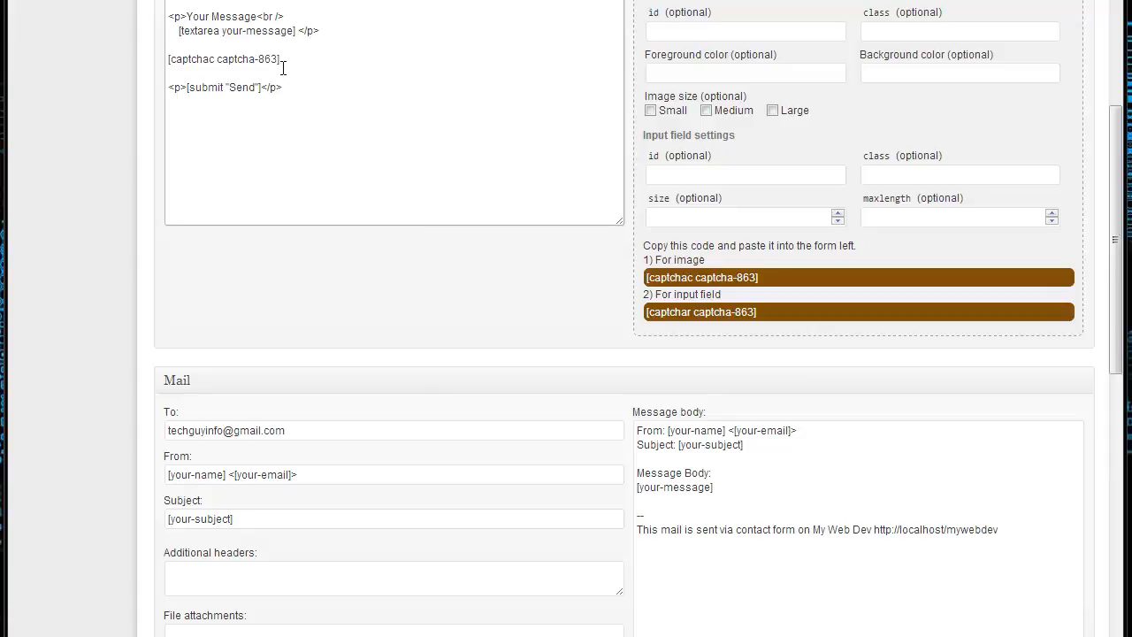
# Copy the CAPTCHA input field code [captchar captcha-863] and paste it on a new line below the image code in the form template
pyautogui.click(768, 315)
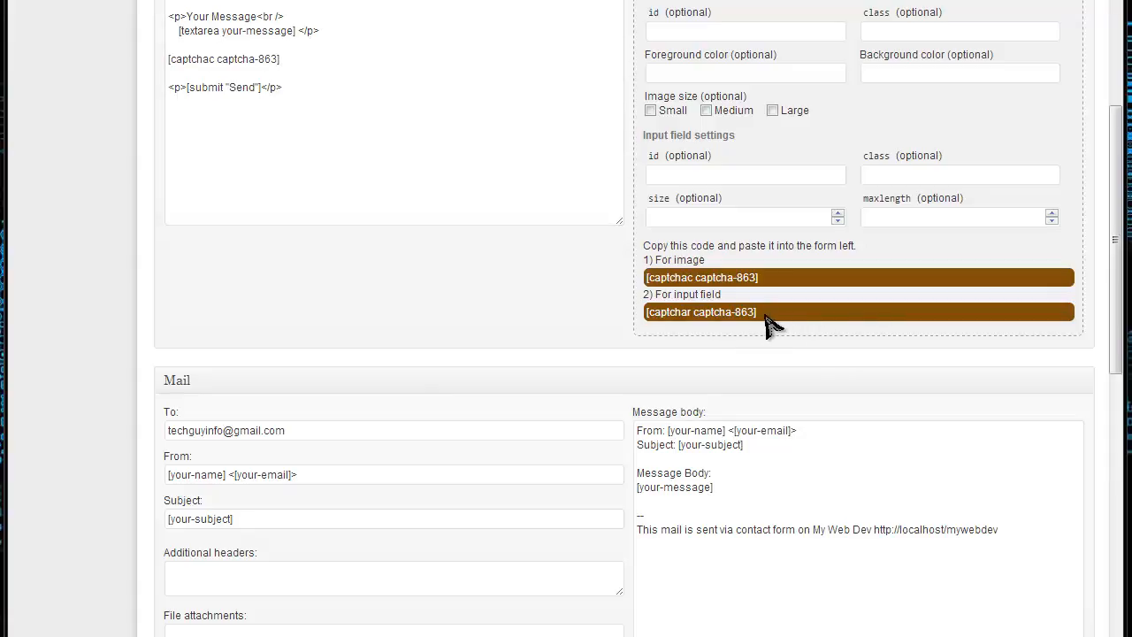
pyautogui.moveTo(766, 317); pyautogui.dragTo(667, 312)
pyautogui.rightClick(687, 315)
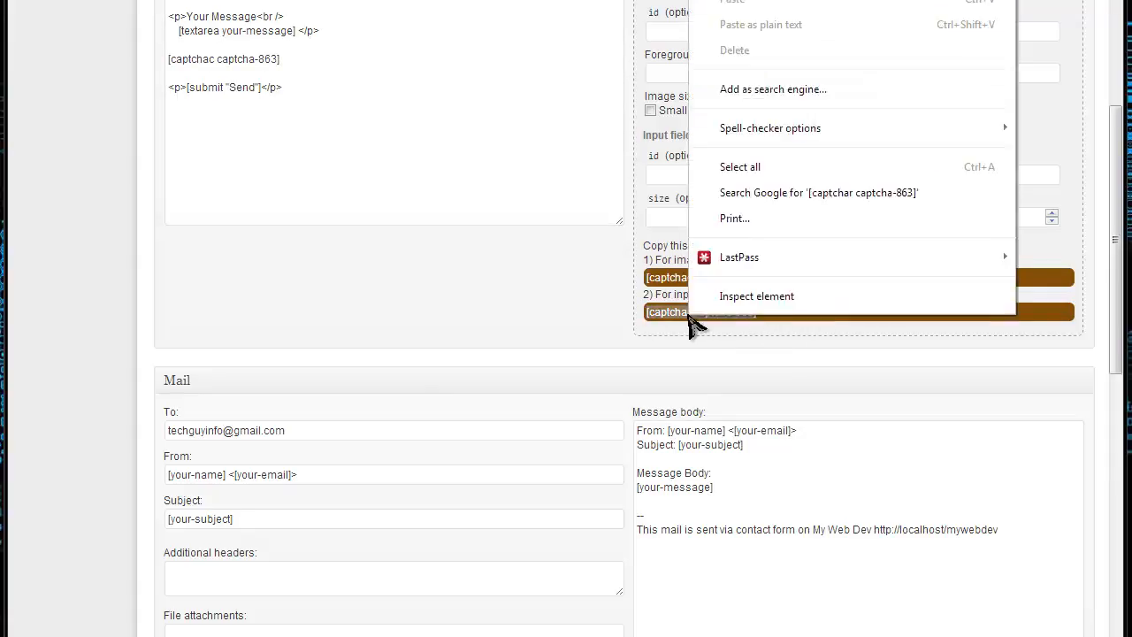
pyautogui.click(734, 0)
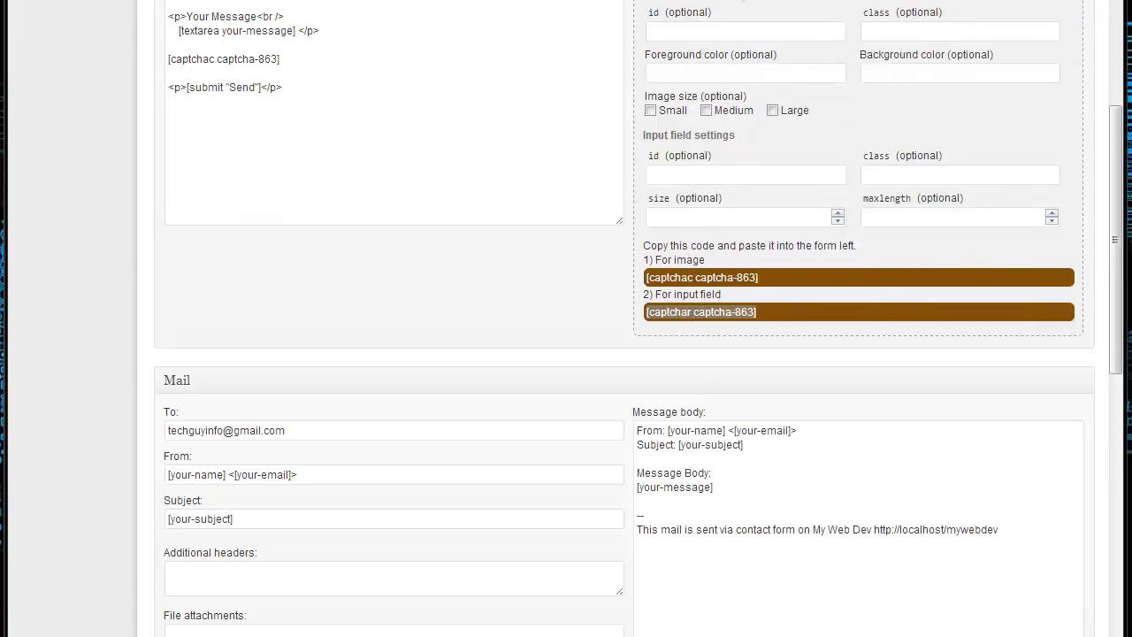
pyautogui.click(305, 54)
pyautogui.press('Return')
pyautogui.hotkey('ctrl', 'v')
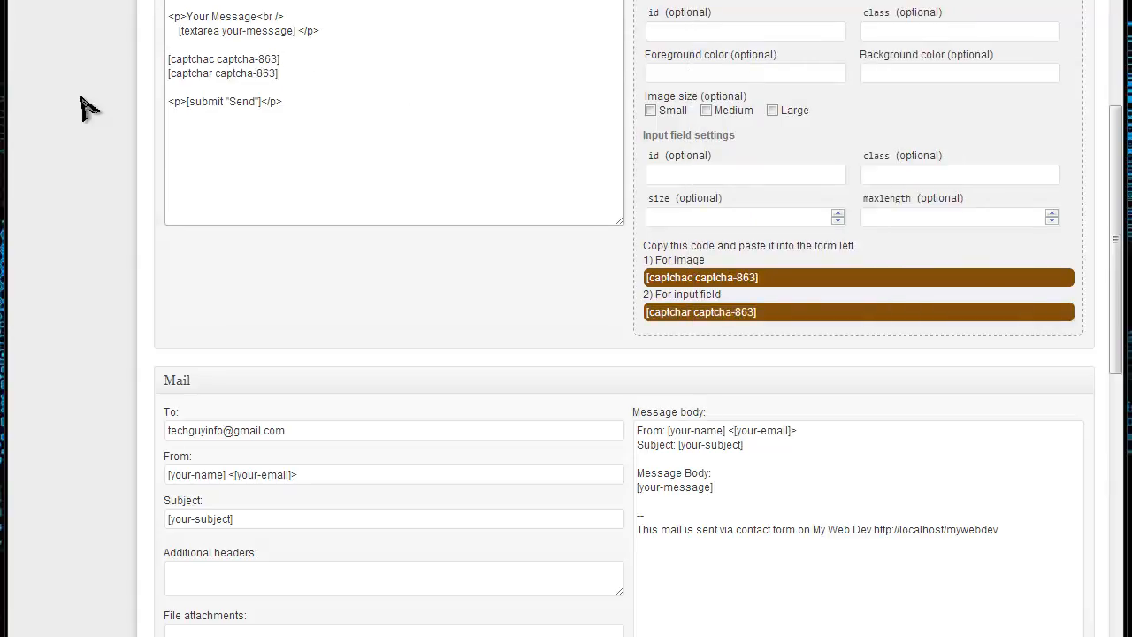
pyautogui.click(350, 84)
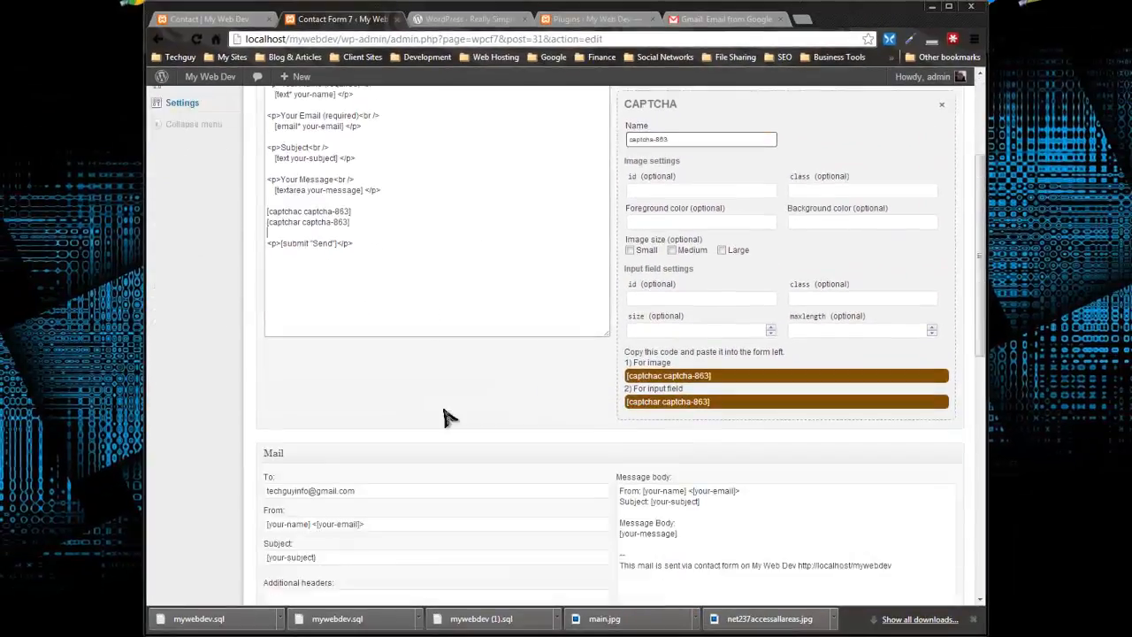
# Save Contact form 1 with the two CAPTCHA tags added to its template
pyautogui.scroll(-3, 447, 420)
pyautogui.scroll(4, 449, 422)
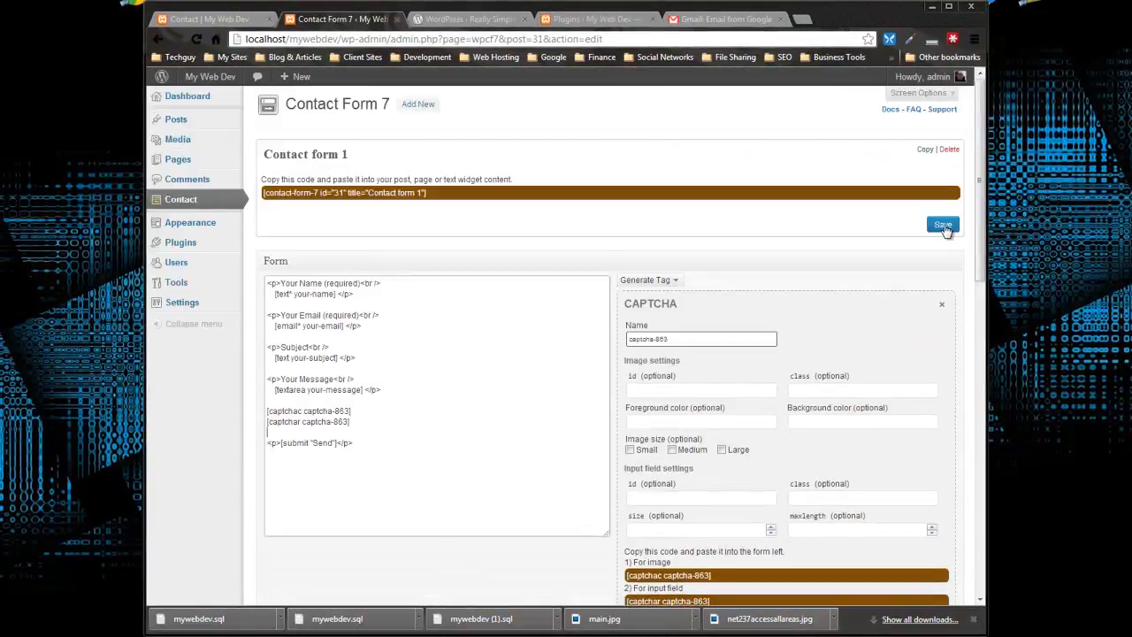
pyautogui.click(943, 224)
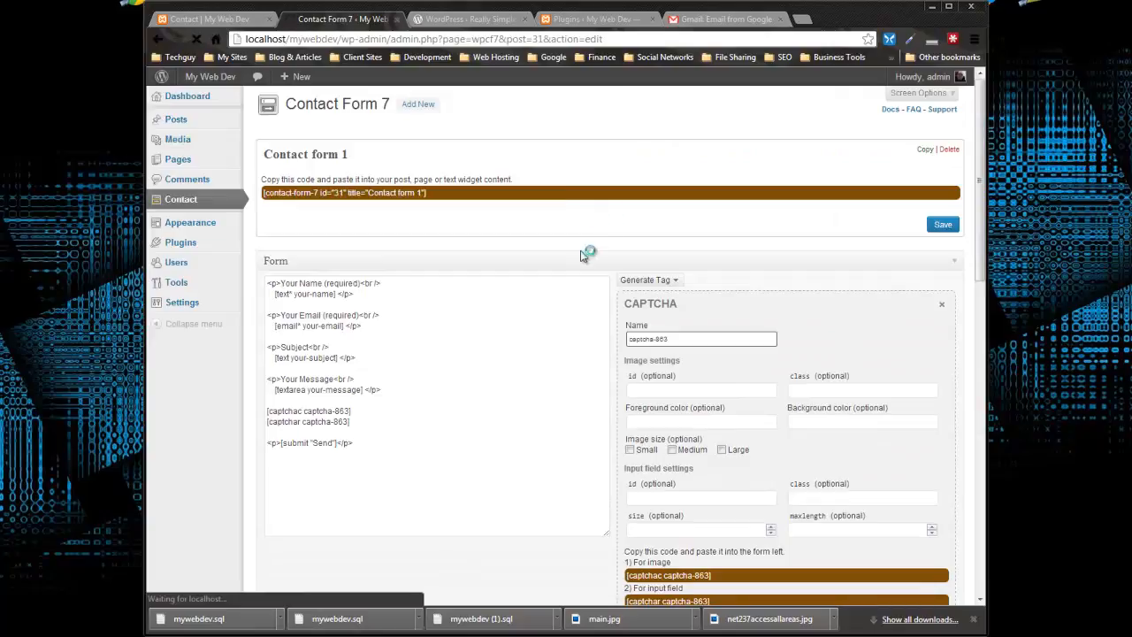
# Switch to the site's published Contact page, reload it and check for the CAPTCHA image and input below the message field
pyautogui.click(221, 18)
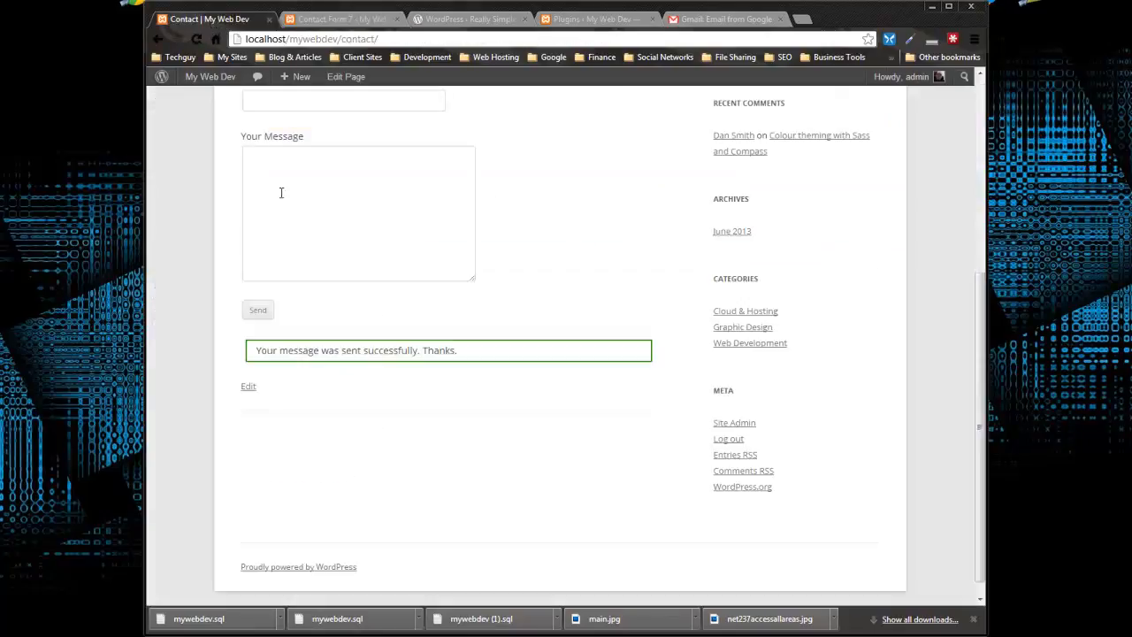
pyautogui.click(196, 40)
pyautogui.scroll(4, 495, 232)
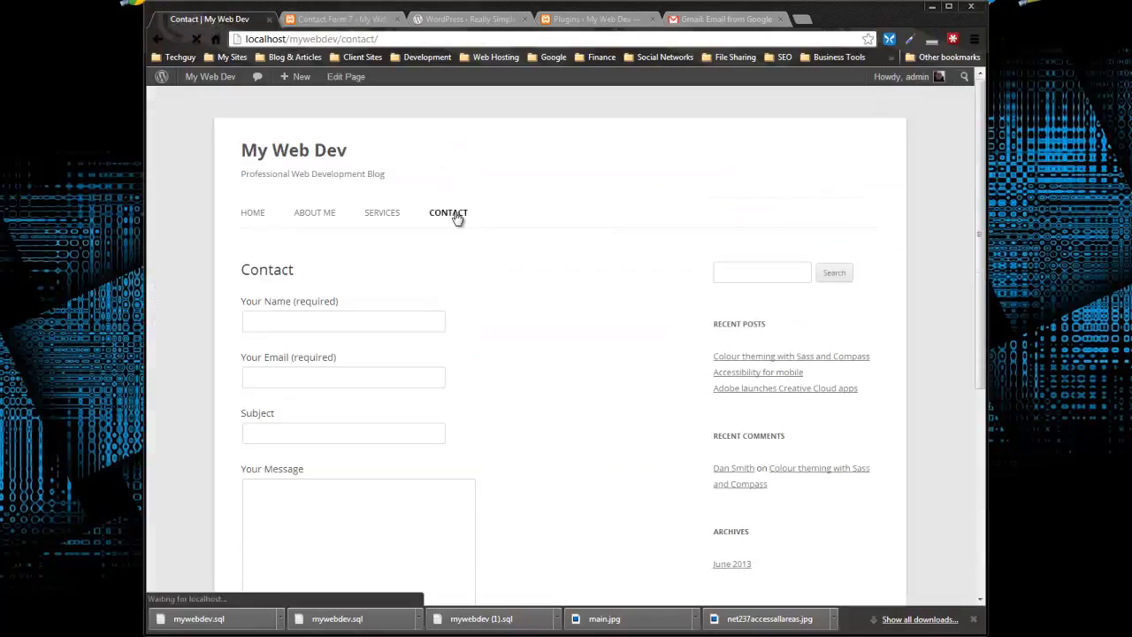
pyautogui.scroll(-3, 594, 252)
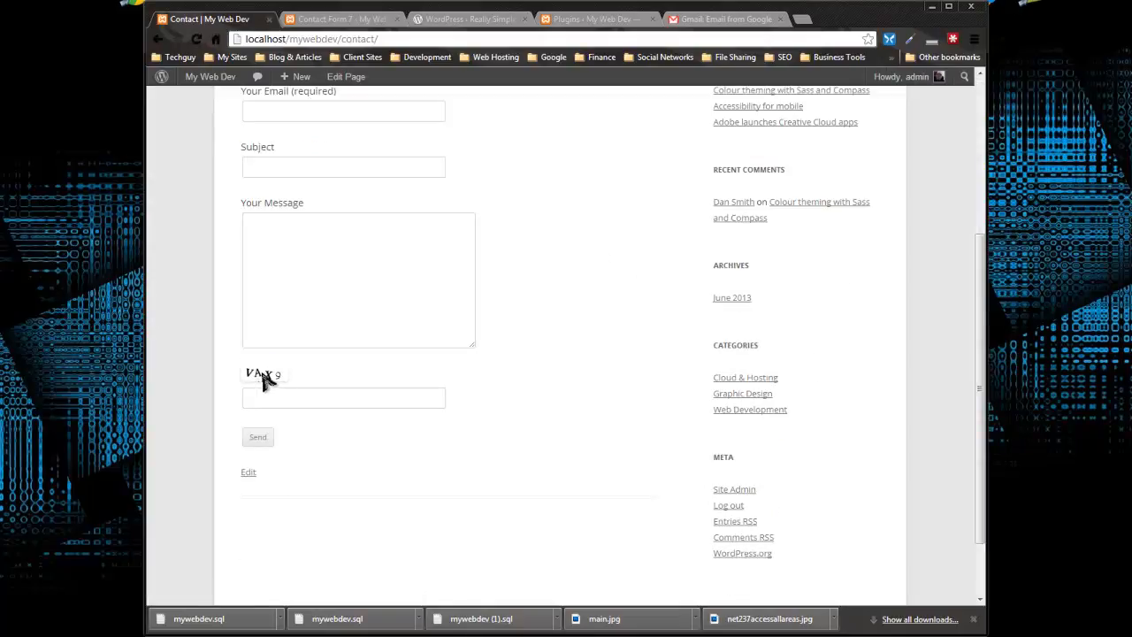
# Enter "test" as name, email, subject and message in the contact form and submit it with the CAPTCHA field left empty
pyautogui.scroll(2, 326, 362)
pyautogui.click(296, 252)
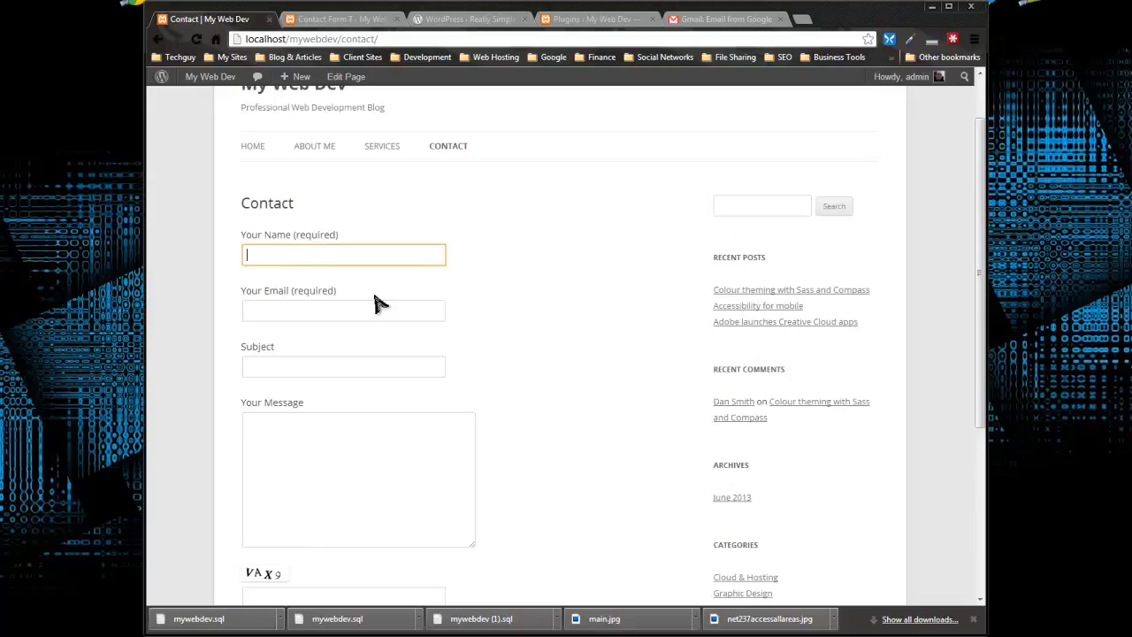
pyautogui.write('test')
pyautogui.click(286, 311)
pyautogui.write('test')
pyautogui.click(298, 368)
pyautogui.write('test')
pyautogui.click(334, 452)
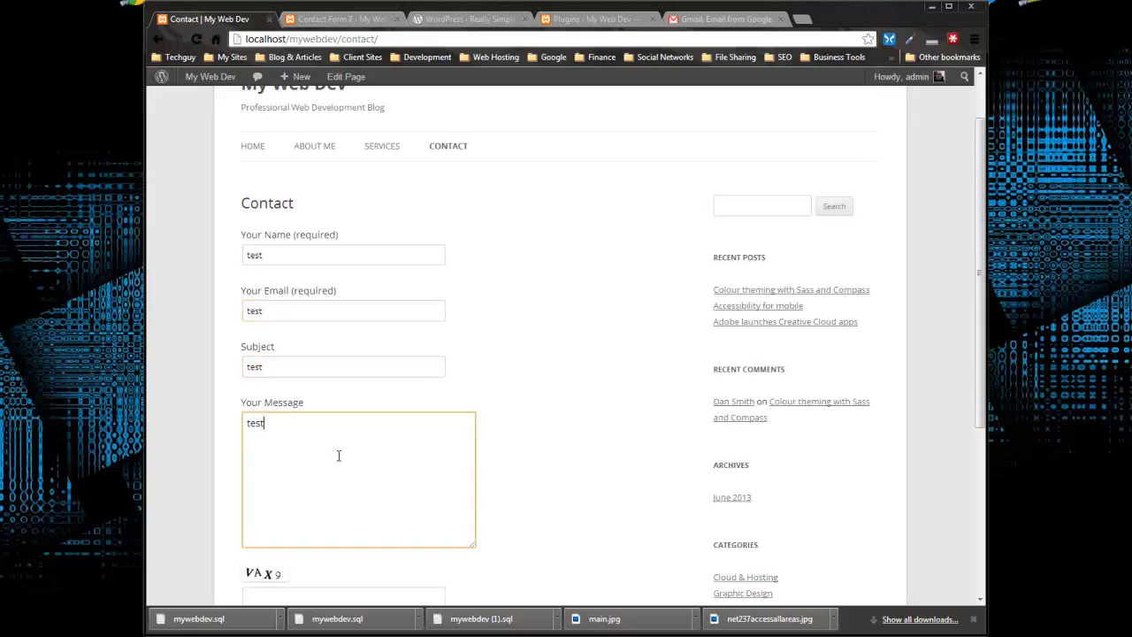
pyautogui.write('test')
pyautogui.scroll(-3, 353, 447)
pyautogui.click(255, 355)
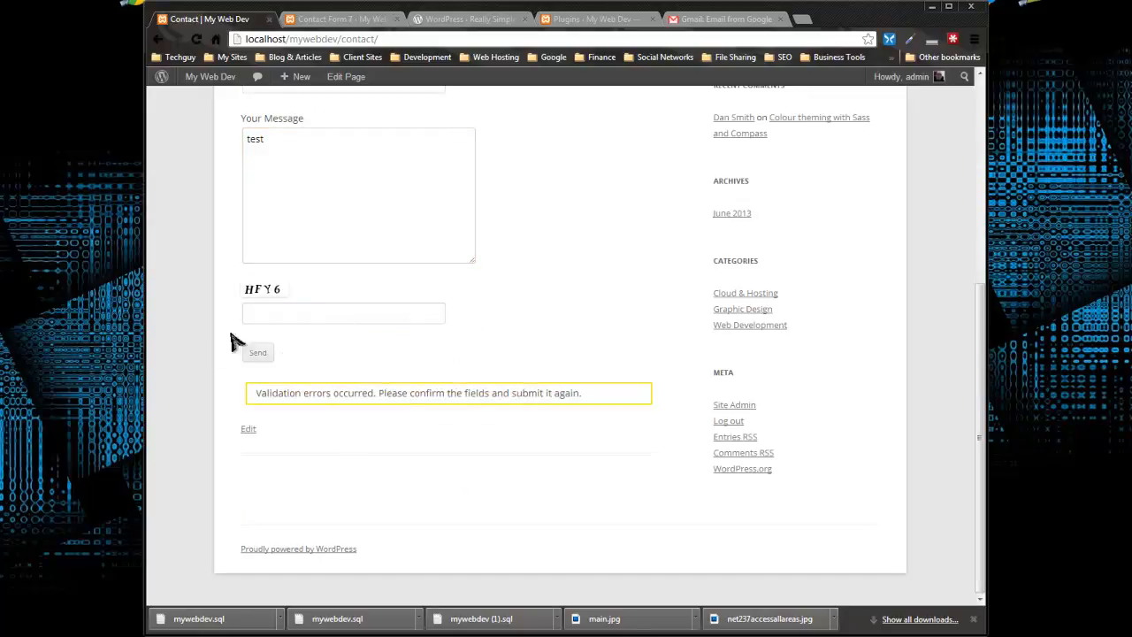
# Complete the email field with a validly formatted test address, enter "test" as a wrong CAPTCHA answer and resubmit the form
pyautogui.click(265, 308)
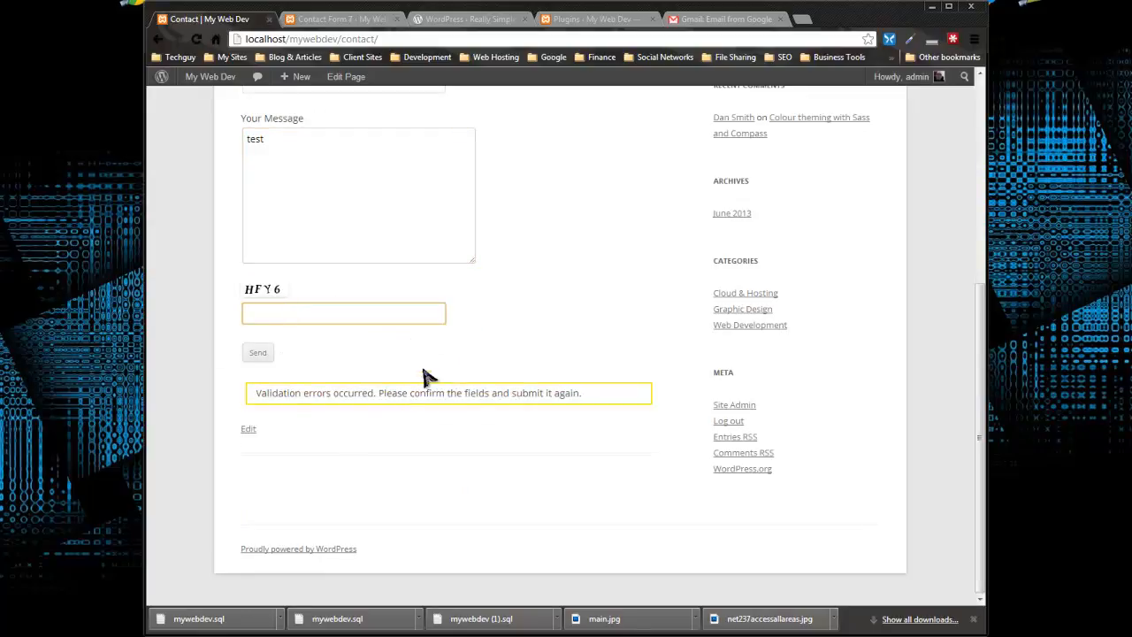
pyautogui.scroll(2, 488, 307)
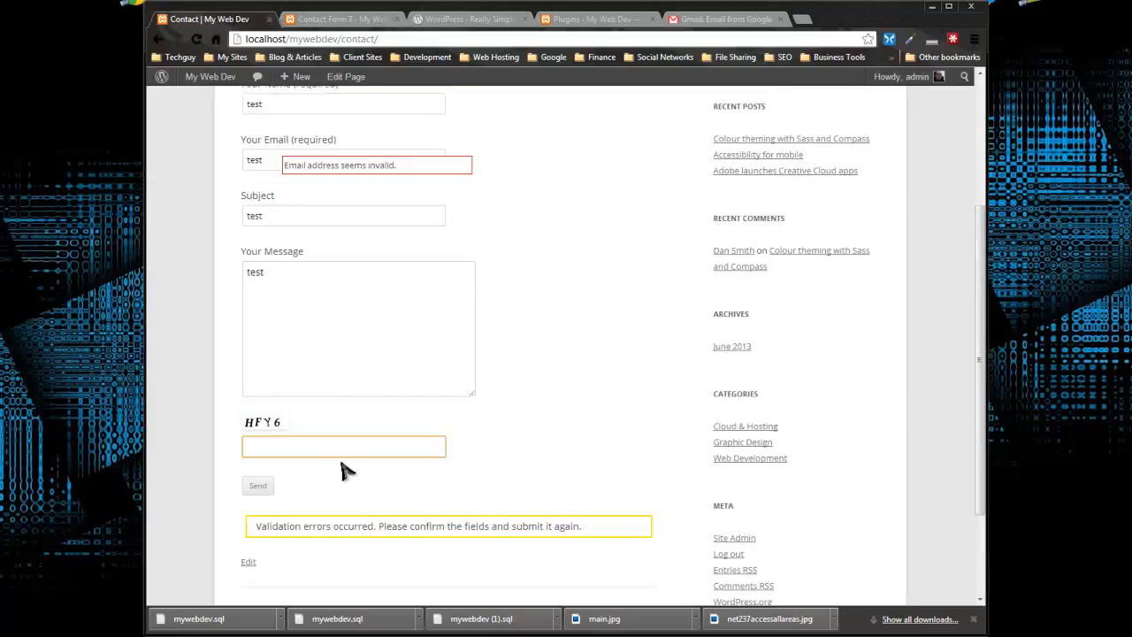
pyautogui.click(268, 162)
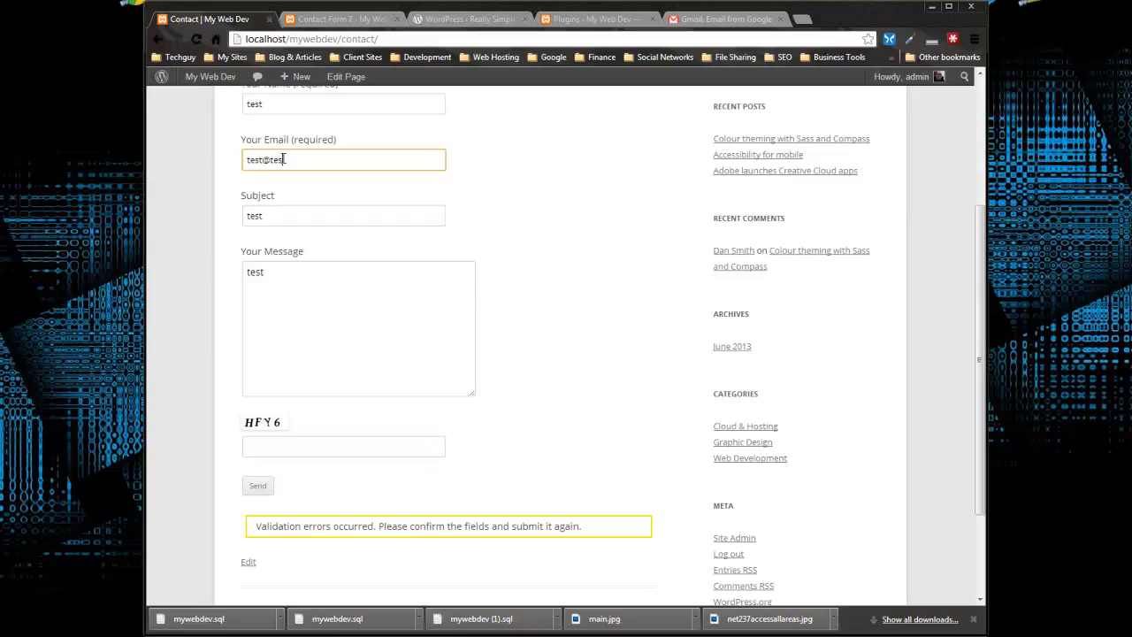
pyautogui.click(341, 327)
pyautogui.click(268, 453)
pyautogui.write('test')
pyautogui.scroll(-2, 281, 401)
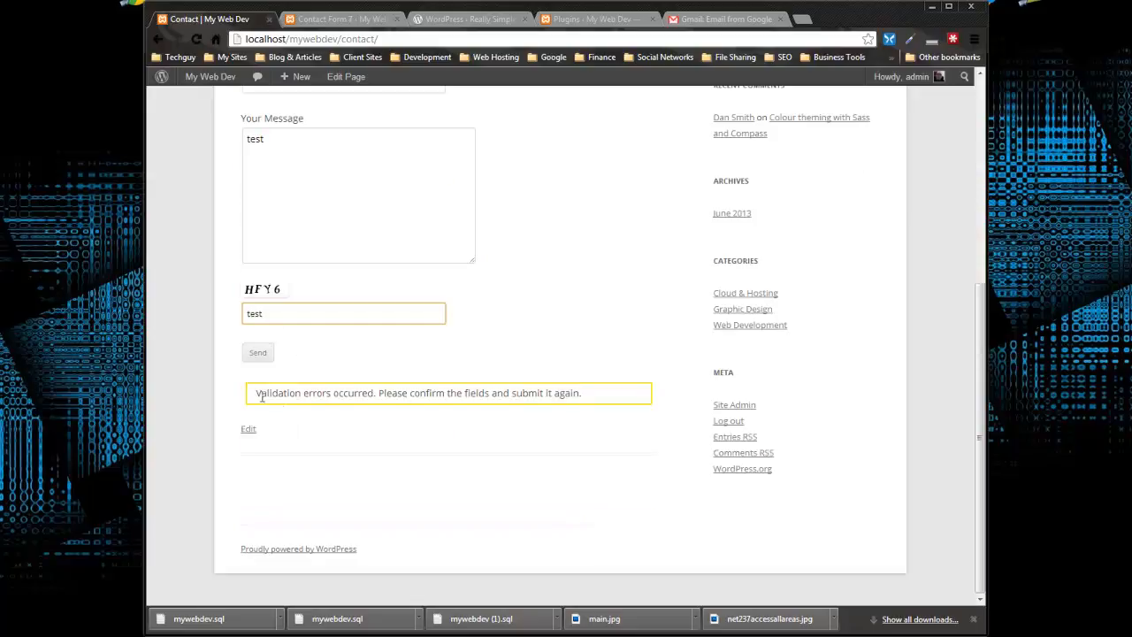
pyautogui.click(255, 354)
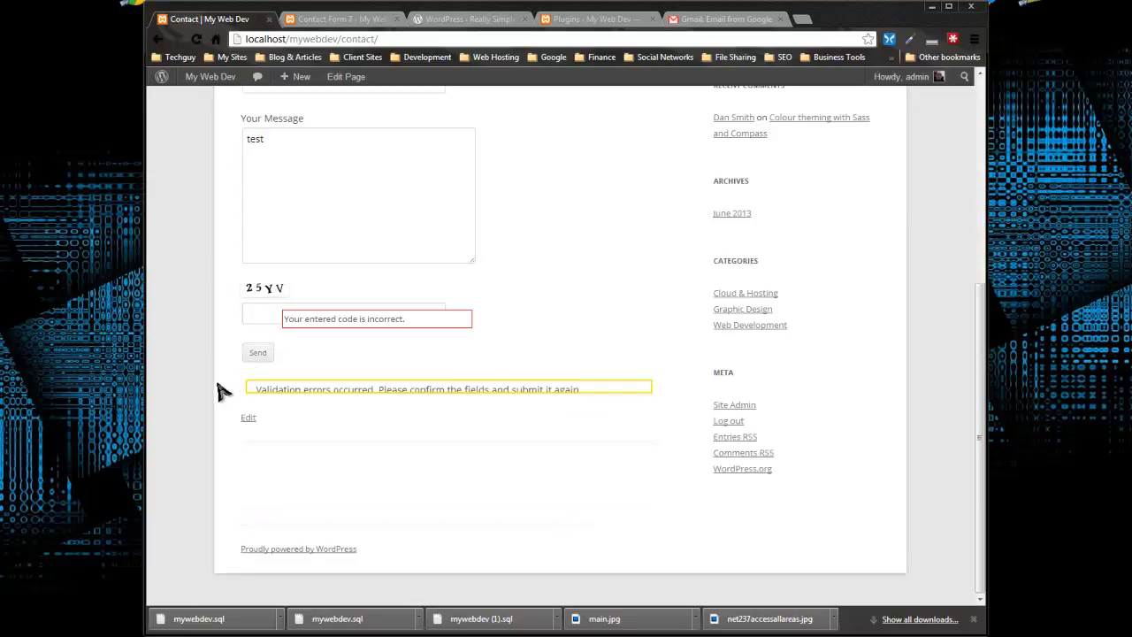
# Enter the characters shown in the new CAPTCHA image into its input field and send the form again
pyautogui.scroll(4, 274, 265)
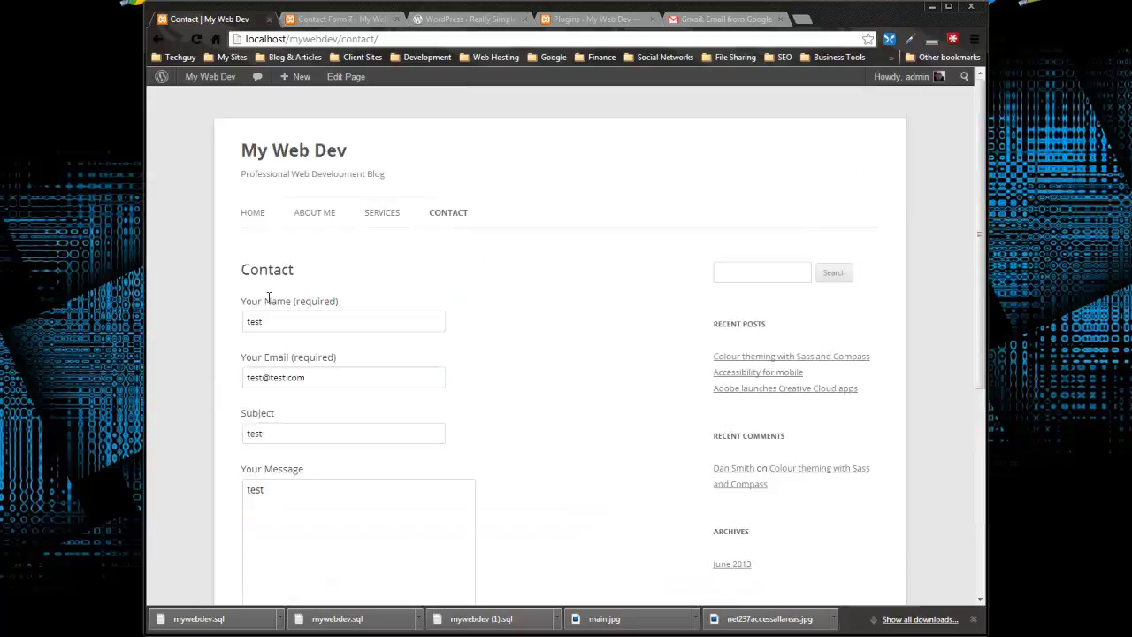
pyautogui.scroll(-2, 270, 297)
pyautogui.click(285, 461)
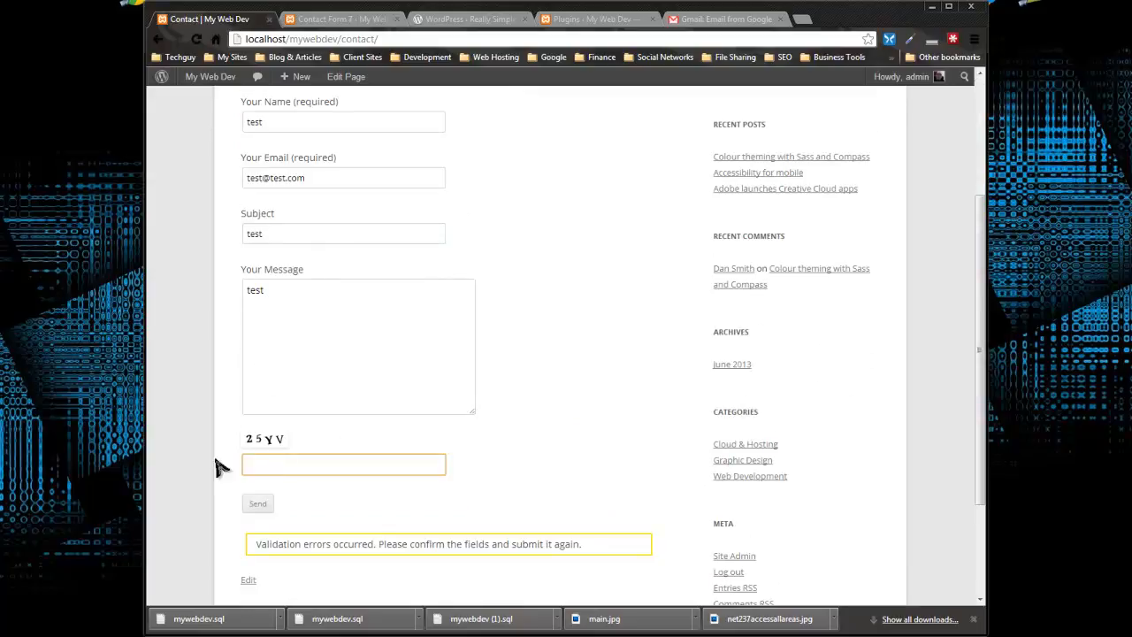
pyautogui.click(257, 504)
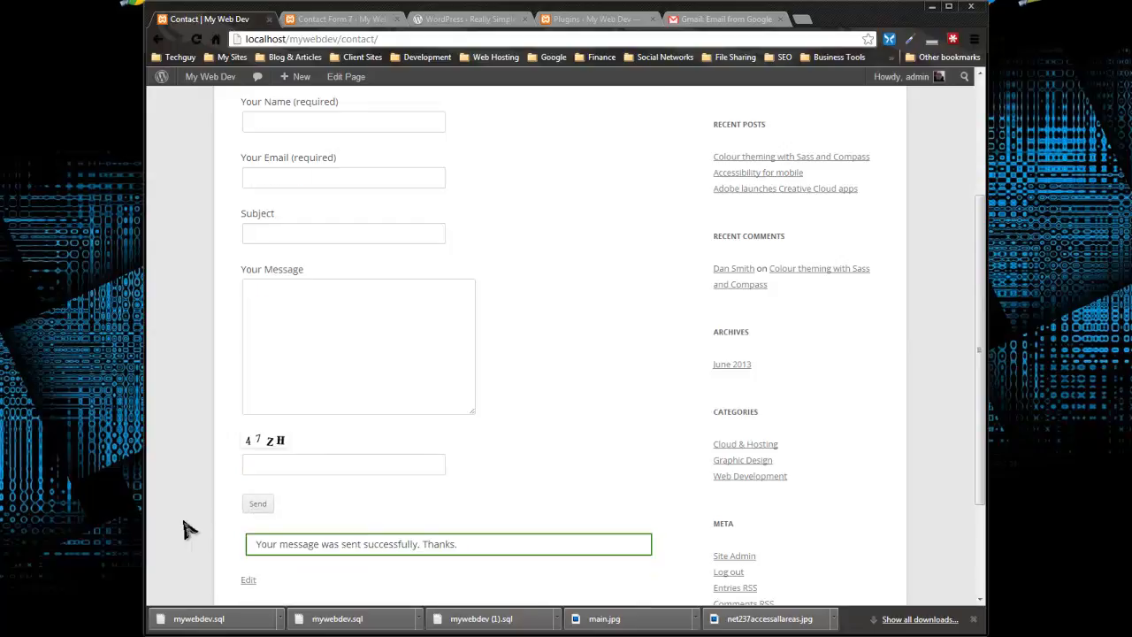
# Look over the submitted contact form and go to the site's Home page
pyautogui.scroll(-2, 190, 529)
pyautogui.scroll(4, 447, 475)
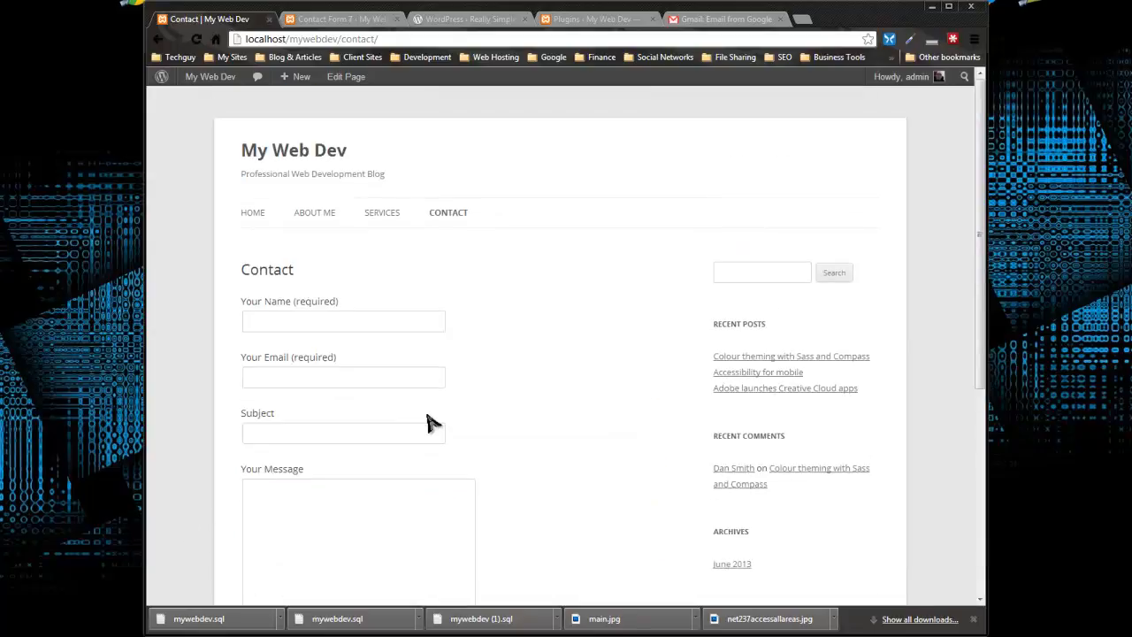
pyautogui.click(255, 214)
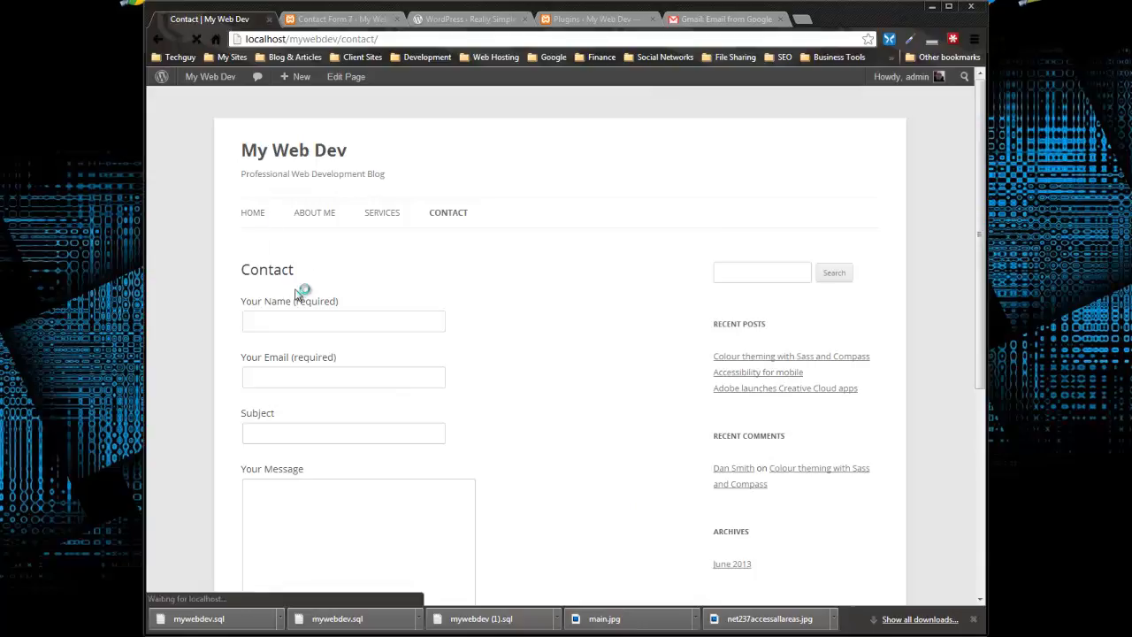